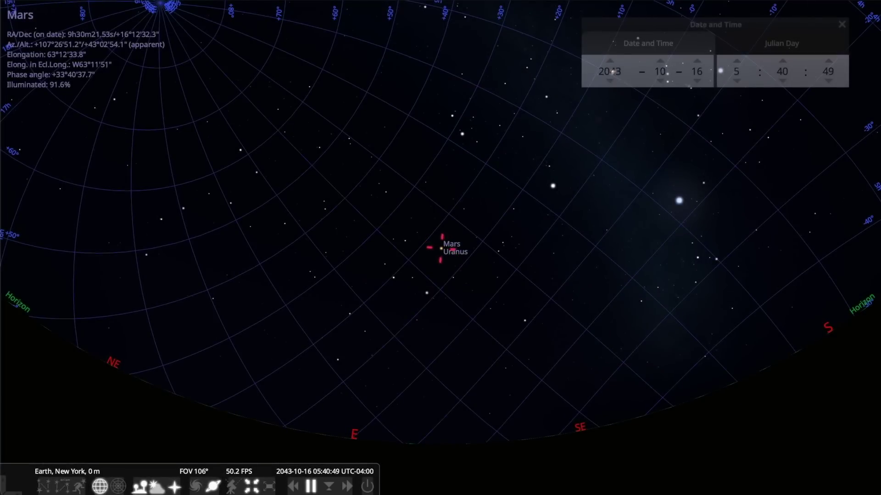
Advance the date from October 2043 into 2044 while Mars' trail records its path.
{"action": "key", "text": "equal"}
{"action": "key", "text": "equal"}
{"action": "key", "text": "equal"}
{"action": "key", "text": "equal"}
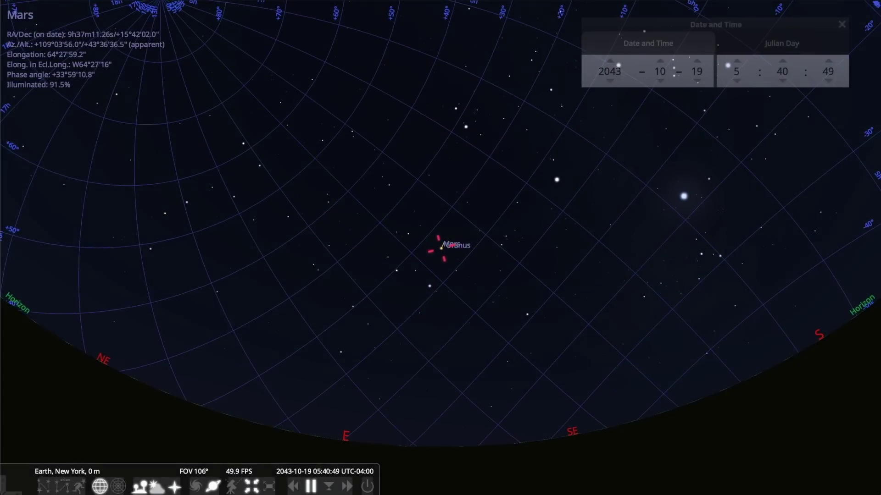
{"action": "key", "text": "equal"}
{"action": "key", "text": "equal"}
{"action": "key", "text": "equal"}
{"action": "key", "text": "equal"}
{"action": "key", "text": "equal"}
{"action": "key", "text": "equal"}
{"action": "key", "text": "equal"}
{"action": "key", "text": "equal"}
{"action": "key", "text": "equal"}
{"action": "key", "text": "equal"}
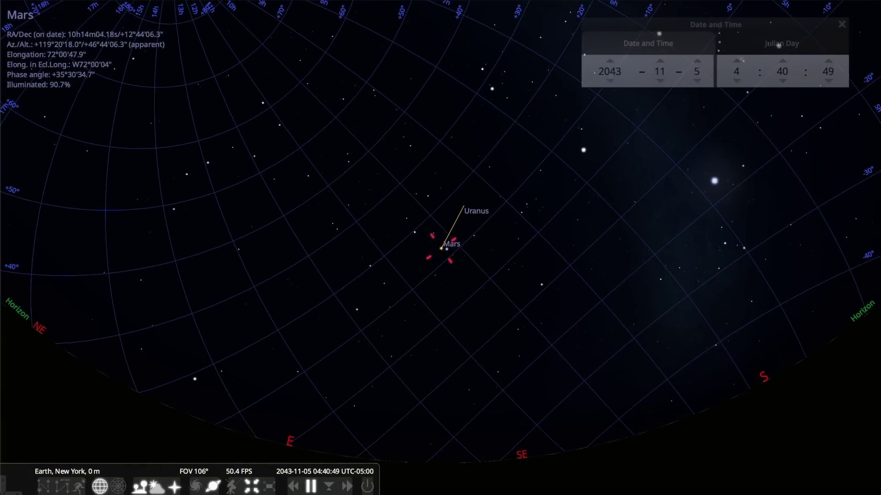
{"action": "key", "text": "equal"}
{"action": "key", "text": "equal"}
{"action": "key", "text": "equal"}
{"action": "key", "text": "equal"}
{"action": "key", "text": "equal"}
{"action": "key", "text": "equal"}
{"action": "key", "text": "equal"}
{"action": "key", "text": "equal"}
{"action": "key", "text": "equal"}
{"action": "key", "text": "equal"}
{"action": "key", "text": "equal"}
{"action": "key", "text": "equal"}
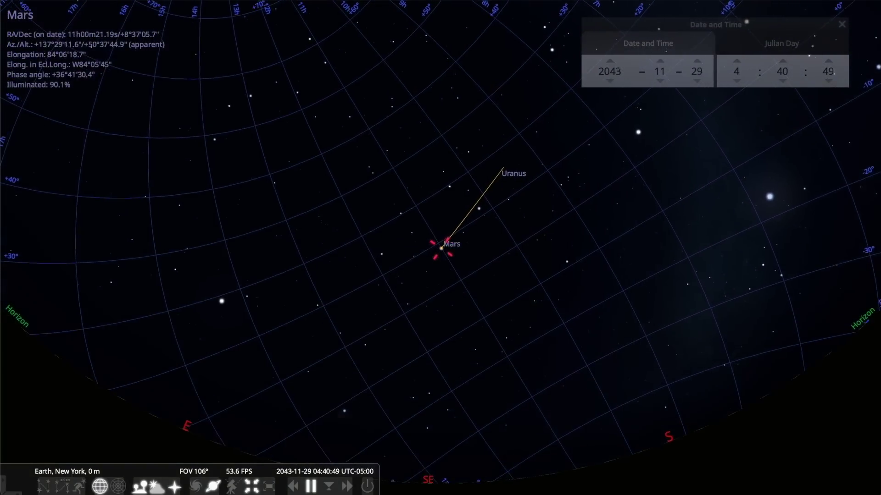
{"action": "key", "text": "equal"}
{"action": "key", "text": "equal"}
{"action": "key", "text": "equal"}
{"action": "key", "text": "equal"}
{"action": "key", "text": "equal"}
{"action": "key", "text": "equal"}
{"action": "key", "text": "equal"}
{"action": "key", "text": "equal"}
{"action": "key", "text": "equal"}
{"action": "key", "text": "equal"}
{"action": "key", "text": "equal"}
{"action": "key", "text": "equal"}
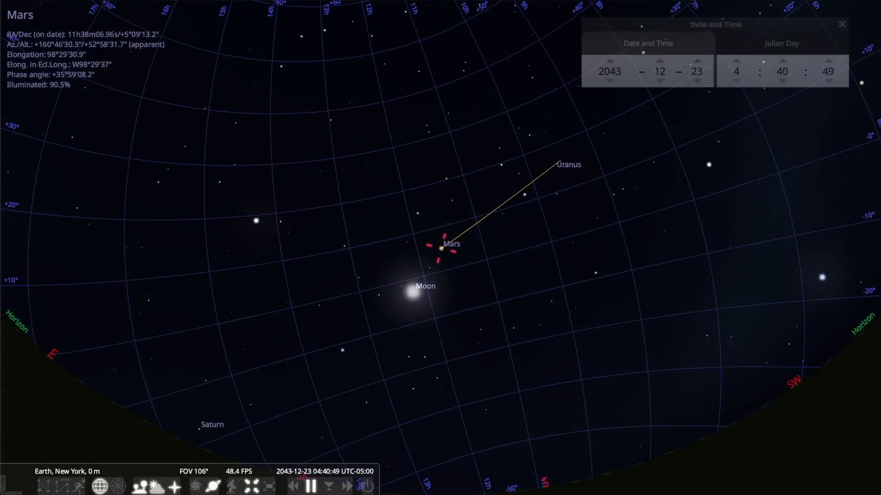
{"action": "key", "text": "equal"}
{"action": "key", "text": "equal"}
{"action": "key", "text": "equal"}
{"action": "key", "text": "equal"}
{"action": "key", "text": "equal"}
{"action": "key", "text": "equal"}
{"action": "key", "text": "equal"}
{"action": "key", "text": "equal"}
{"action": "key", "text": "equal"}
{"action": "key", "text": "equal"}
{"action": "key", "text": "equal"}
{"action": "key", "text": "equal"}
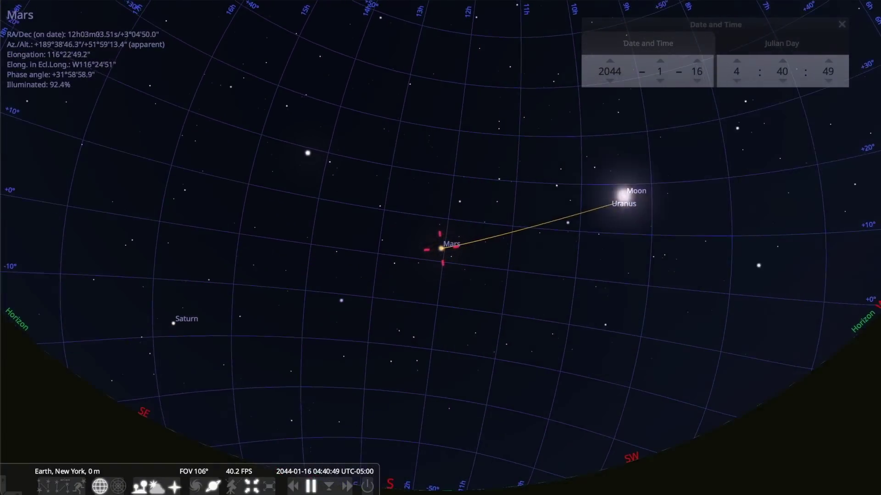
{"action": "key", "text": "equal"}
{"action": "key", "text": "equal"}
{"action": "key", "text": "equal"}
{"action": "key", "text": "equal"}
{"action": "key", "text": "equal"}
{"action": "key", "text": "equal"}
{"action": "key", "text": "equal"}
{"action": "key", "text": "equal"}
{"action": "key", "text": "equal"}
{"action": "key", "text": "equal"}
{"action": "key", "text": "equal"}
{"action": "key", "text": "equal"}
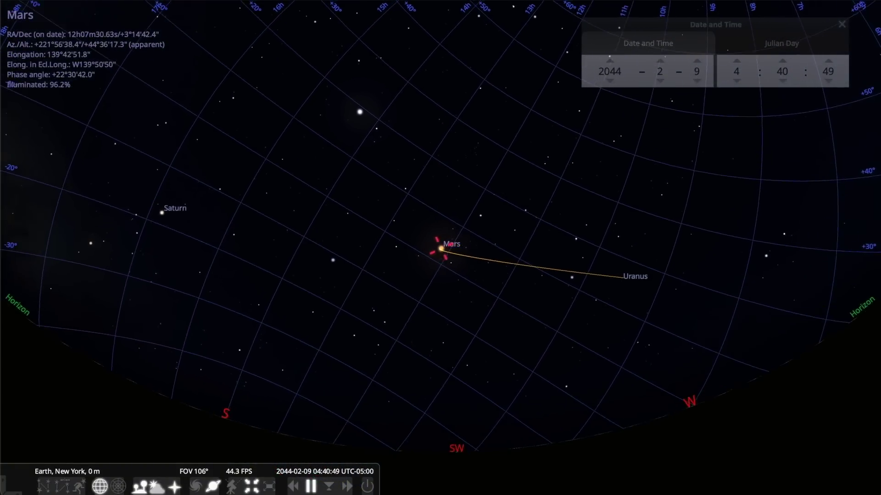
{"action": "key", "text": "equal"}
{"action": "key", "text": "equal"}
{"action": "key", "text": "equal"}
{"action": "key", "text": "equal"}
{"action": "key", "text": "equal"}
{"action": "key", "text": "equal"}
{"action": "key", "text": "equal"}
{"action": "key", "text": "equal"}
{"action": "key", "text": "equal"}
{"action": "key", "text": "equal"}
{"action": "key", "text": "equal"}
{"action": "key", "text": "equal"}
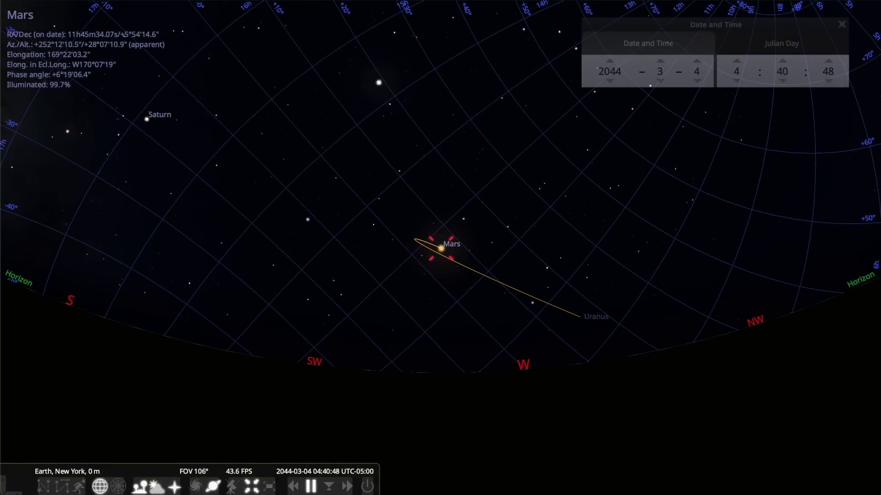
Set the clock back four hours.
{"action": "key", "text": "ctrl+minus"}
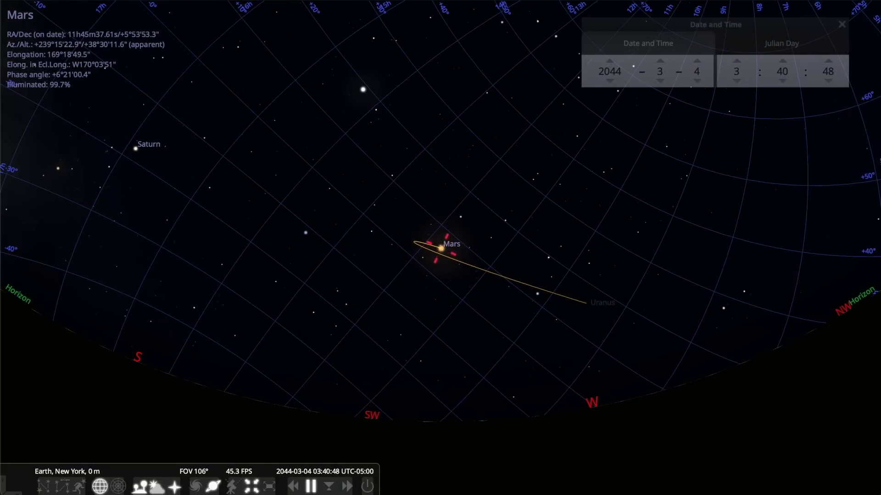
{"action": "key", "text": "ctrl+minus"}
{"action": "key", "text": "ctrl+minus"}
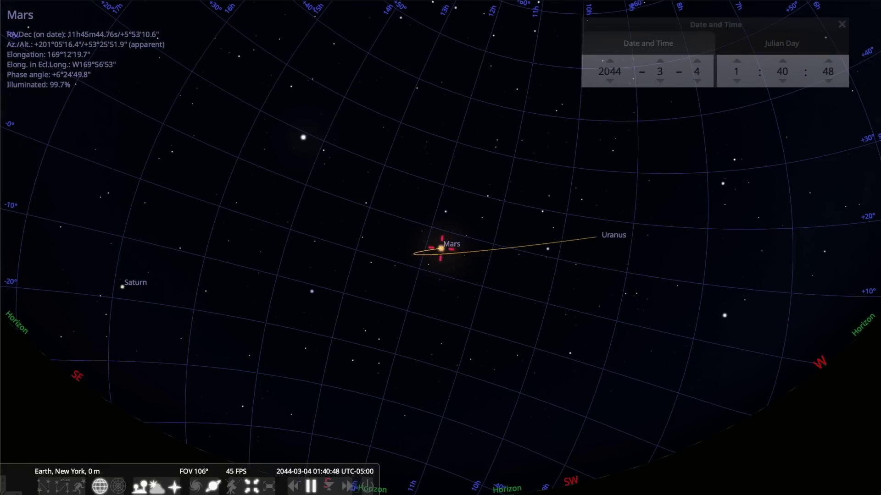
{"action": "key", "text": "ctrl+minus"}
{"action": "key", "text": "ctrl+minus"}
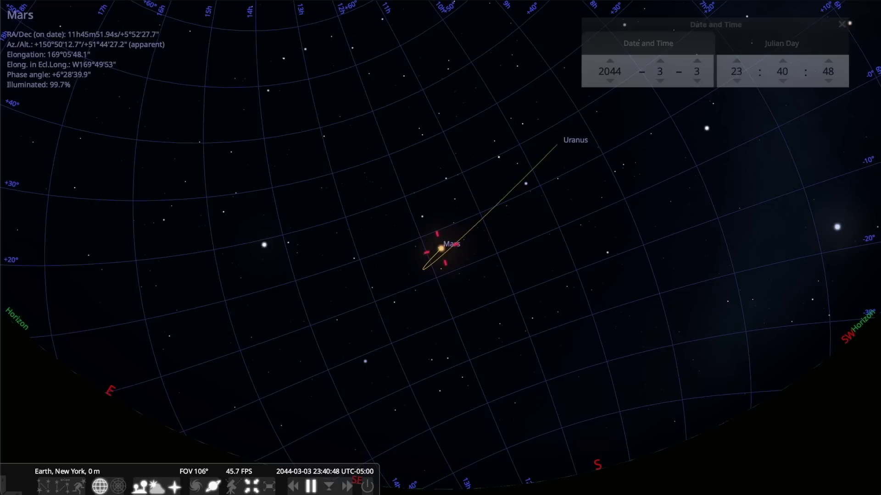
{"action": "key", "text": "ctrl+minus"}
{"action": "key", "text": "ctrl+minus"}
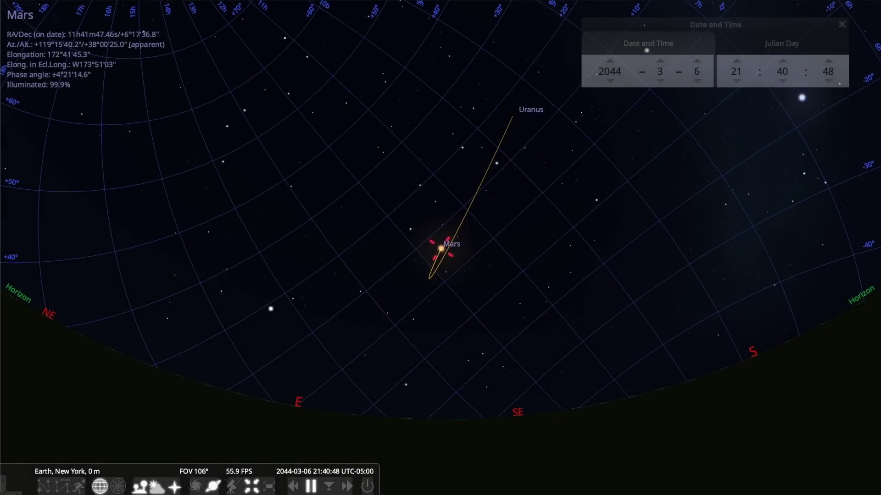
Advance through May into June 2044 to complete Mars' loop, then step back about a month.
{"action": "key", "text": "equal"}
{"action": "key", "text": "equal"}
{"action": "key", "text": "equal"}
{"action": "key", "text": "equal"}
{"action": "key", "text": "equal"}
{"action": "key", "text": "equal"}
{"action": "key", "text": "equal"}
{"action": "key", "text": "equal"}
{"action": "key", "text": "equal"}
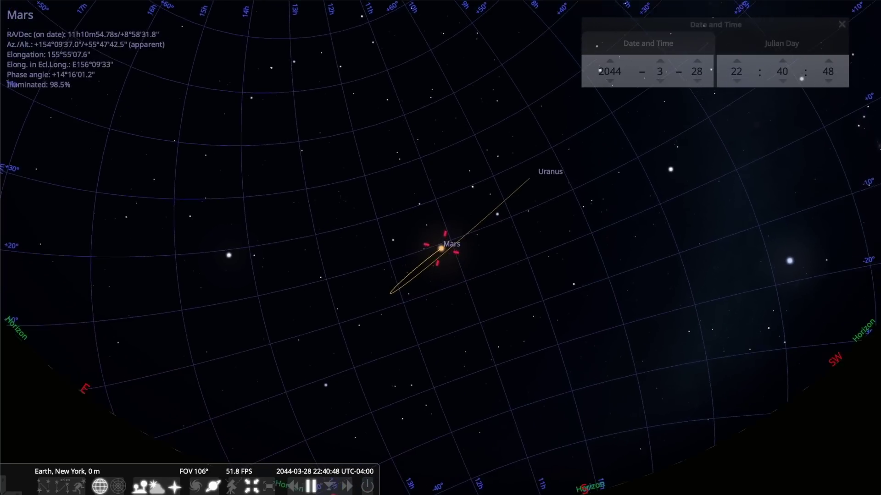
{"action": "key", "text": "equal"}
{"action": "key", "text": "equal"}
{"action": "key", "text": "equal"}
{"action": "key", "text": "equal"}
{"action": "key", "text": "equal"}
{"action": "key", "text": "equal"}
{"action": "key", "text": "equal"}
{"action": "key", "text": "equal"}
{"action": "key", "text": "equal"}
{"action": "key", "text": "equal"}
{"action": "key", "text": "equal"}
{"action": "key", "text": "equal"}
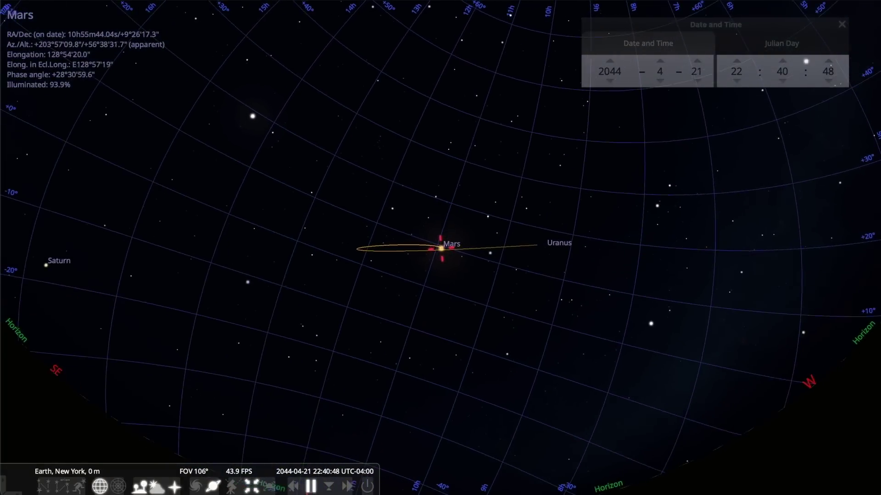
{"action": "key", "text": "equal"}
{"action": "key", "text": "equal"}
{"action": "key", "text": "equal"}
{"action": "key", "text": "equal"}
{"action": "key", "text": "equal"}
{"action": "key", "text": "equal"}
{"action": "key", "text": "equal"}
{"action": "key", "text": "equal"}
{"action": "key", "text": "equal"}
{"action": "key", "text": "equal"}
{"action": "key", "text": "equal"}
{"action": "key", "text": "equal"}
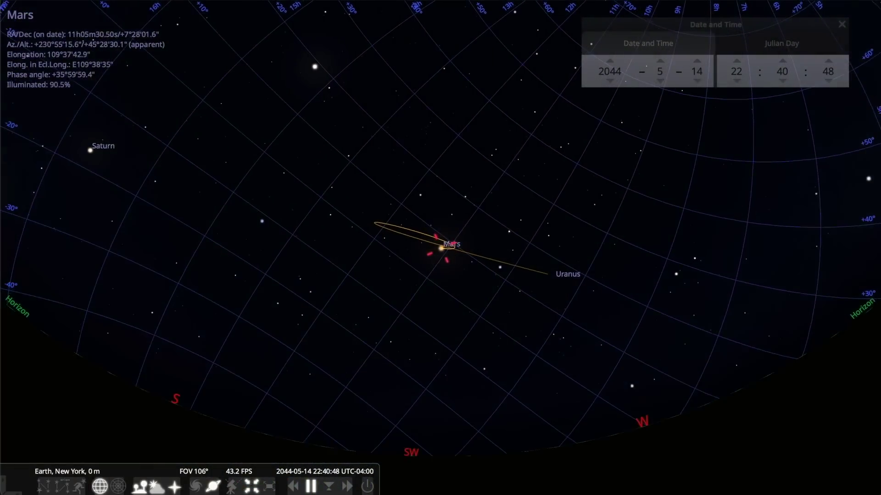
{"action": "key", "text": "equal"}
{"action": "key", "text": "equal"}
{"action": "key", "text": "equal"}
{"action": "key", "text": "equal"}
{"action": "key", "text": "equal"}
{"action": "key", "text": "equal"}
{"action": "key", "text": "equal"}
{"action": "key", "text": "equal"}
{"action": "key", "text": "equal"}
{"action": "key", "text": "equal"}
{"action": "key", "text": "equal"}
{"action": "key", "text": "equal"}
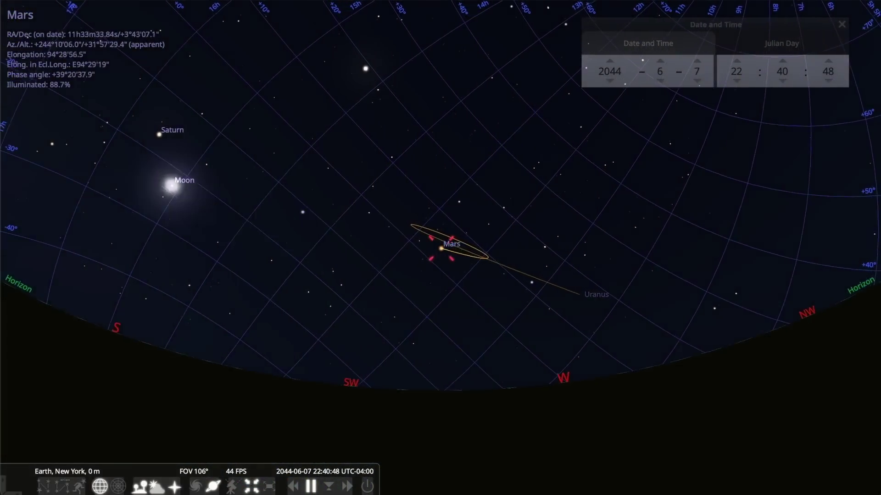
{"action": "key", "text": "equal"}
{"action": "key", "text": "equal"}
{"action": "key", "text": "equal"}
{"action": "key", "text": "equal"}
{"action": "key", "text": "equal"}
{"action": "key", "text": "equal"}
{"action": "key", "text": "equal"}
{"action": "key", "text": "equal"}
{"action": "key", "text": "equal"}
{"action": "key", "text": "equal"}
{"action": "key", "text": "equal"}
{"action": "key", "text": "equal"}
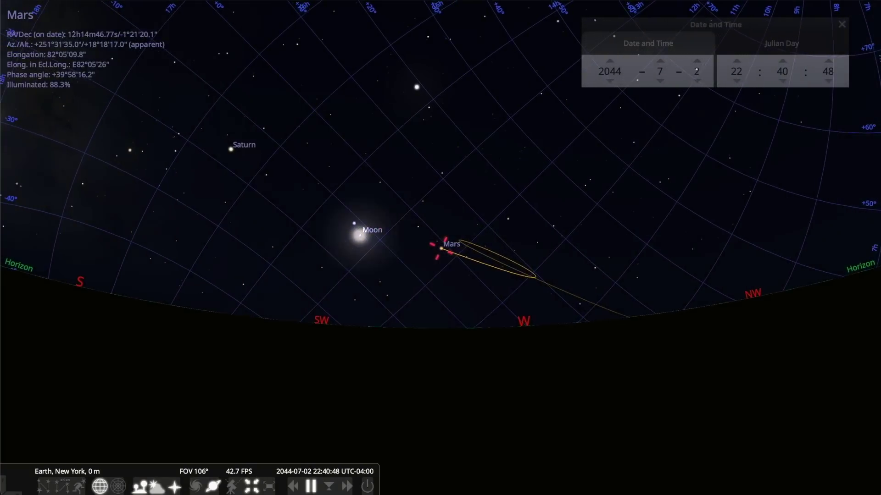
{"action": "key", "text": "equal"}
{"action": "key", "text": "equal"}
{"action": "key", "text": "equal"}
{"action": "key", "text": "equal"}
{"action": "key", "text": "equal"}
{"action": "key", "text": "equal"}
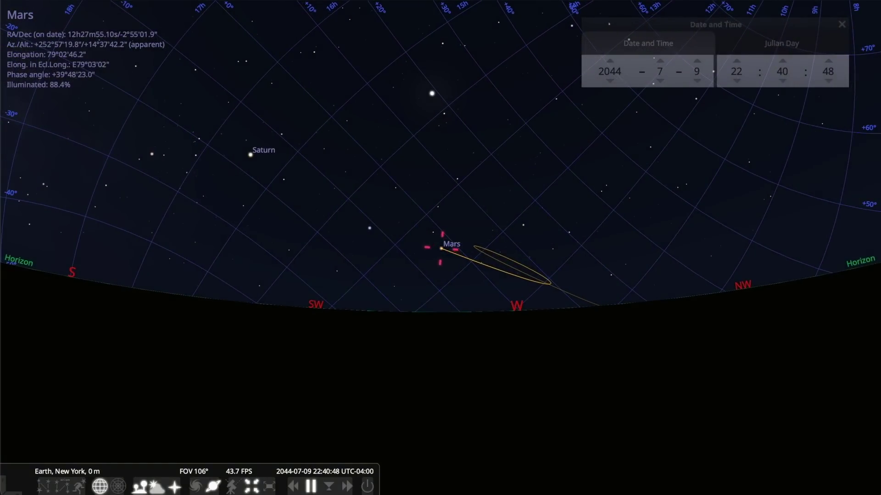
{"action": "key", "text": "minus"}
{"action": "key", "text": "minus"}
{"action": "key", "text": "minus"}
{"action": "key", "text": "minus"}
{"action": "key", "text": "minus"}
{"action": "key", "text": "minus"}
{"action": "key", "text": "minus"}
{"action": "key", "text": "minus"}
{"action": "key", "text": "minus"}
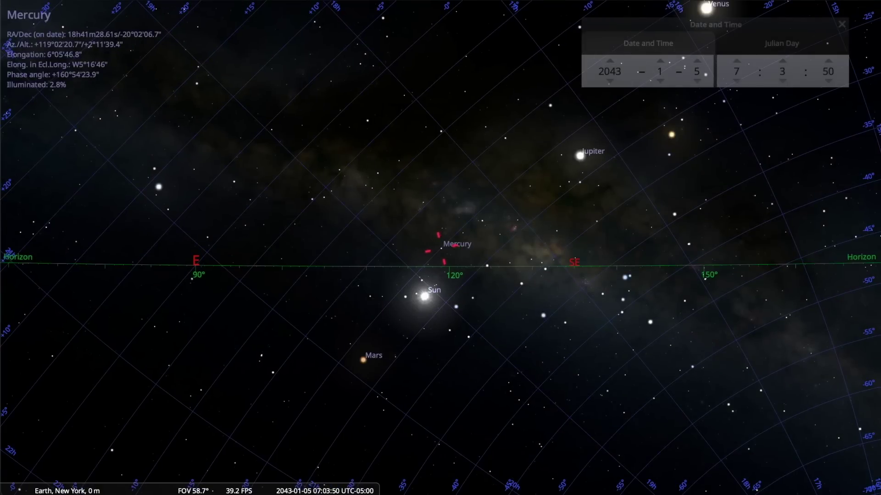
Step the date forward day by day, following Mercury above the dawn horizon.
{"action": "key", "text": "equal"}
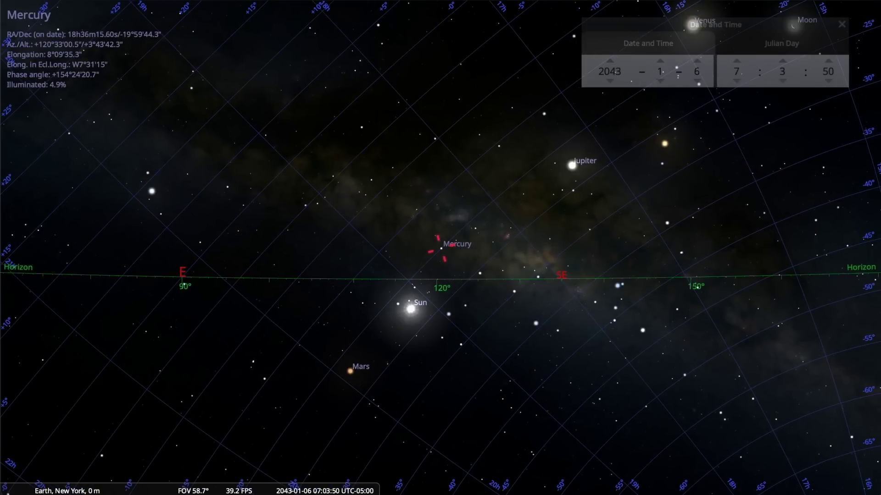
{"action": "key", "text": "equal"}
{"action": "key", "text": "equal"}
{"action": "key", "text": "equal"}
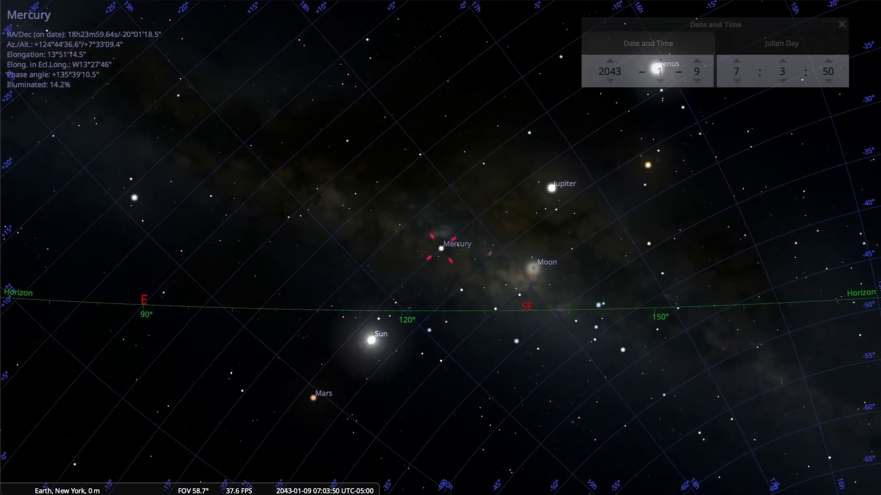
{"action": "key", "text": "equal"}
{"action": "key", "text": "equal"}
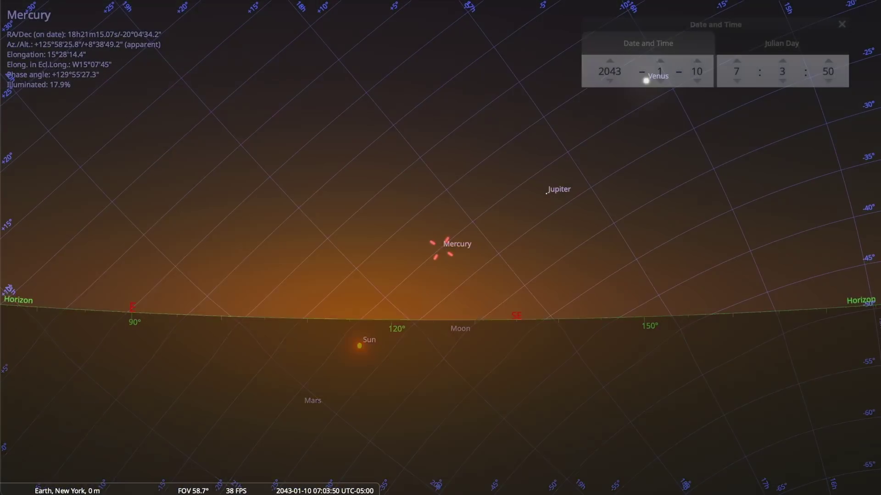
{"action": "key", "text": "equal"}
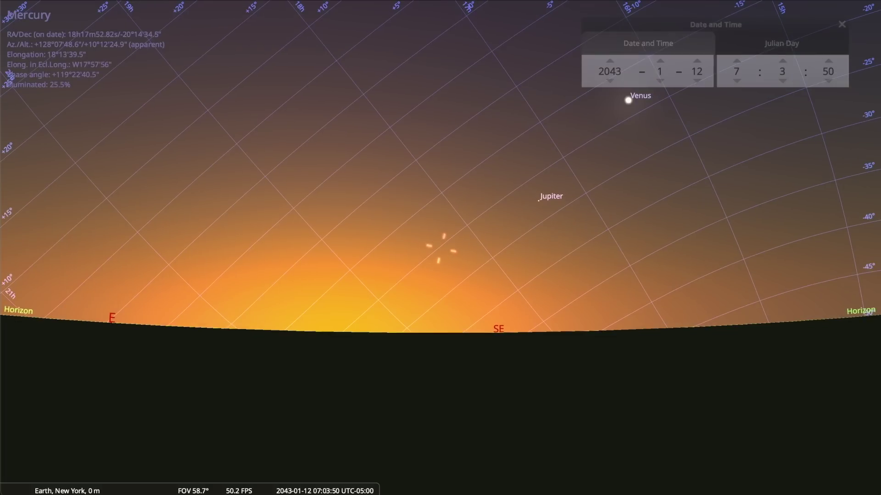
{"action": "key", "text": "equal"}
{"action": "key", "text": "equal"}
{"action": "key", "text": "equal"}
{"action": "key", "text": "equal"}
Hide atmosphere and ground, advance two days, restore them, and advance two more days.
{"action": "key", "text": "a"}
{"action": "key", "text": "g"}
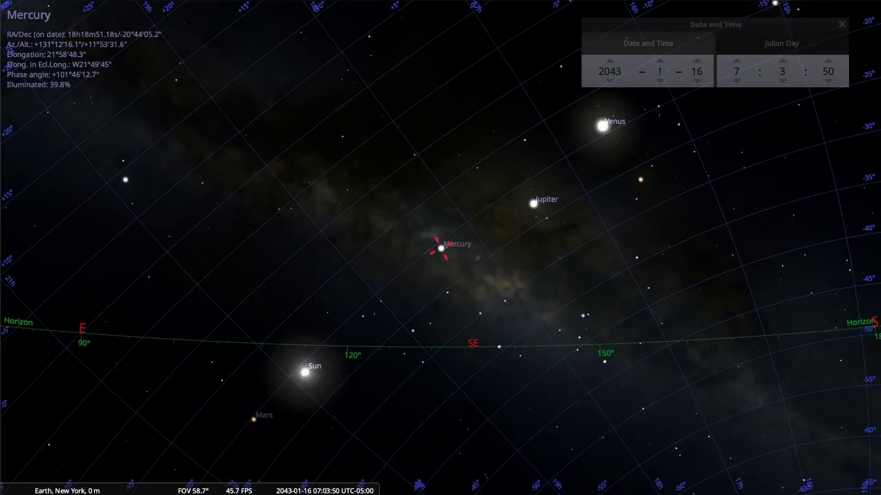
{"action": "key", "text": "equal"}
{"action": "key", "text": "equal"}
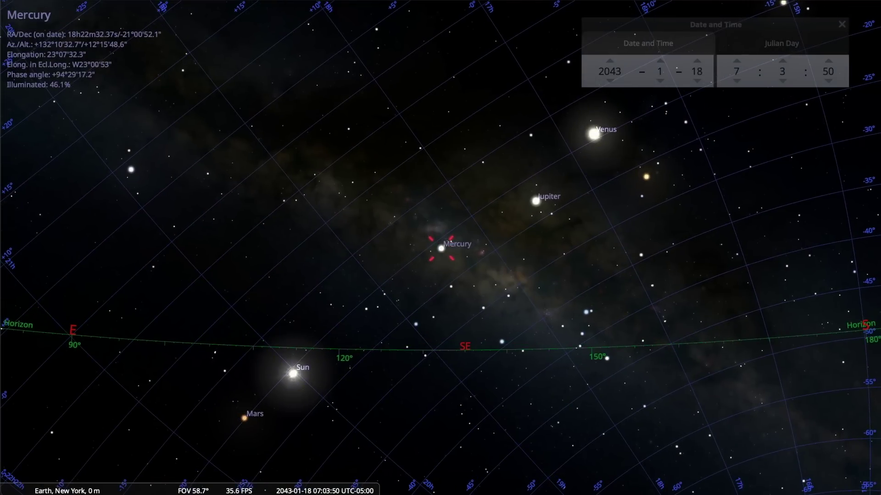
{"action": "key", "text": "equal"}
{"action": "key", "text": "a"}
{"action": "key", "text": "g"}
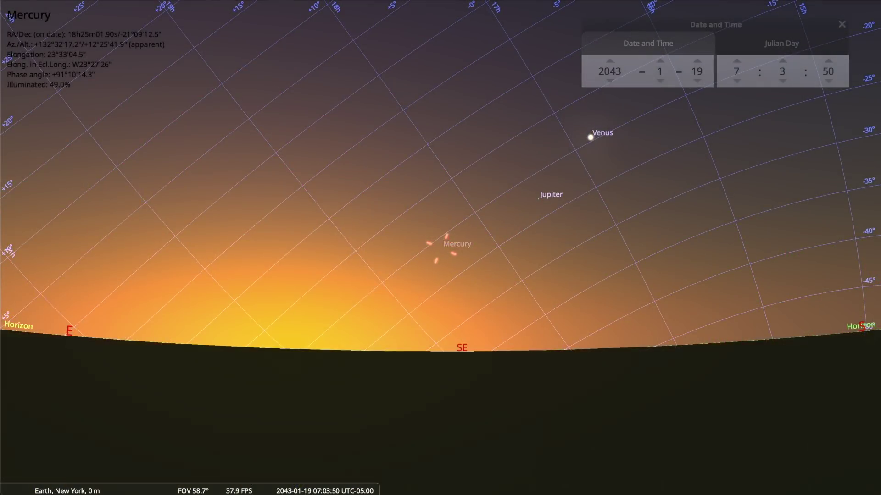
{"action": "key", "text": "equal"}
{"action": "key", "text": "equal"}
{"action": "key", "text": "equal"}
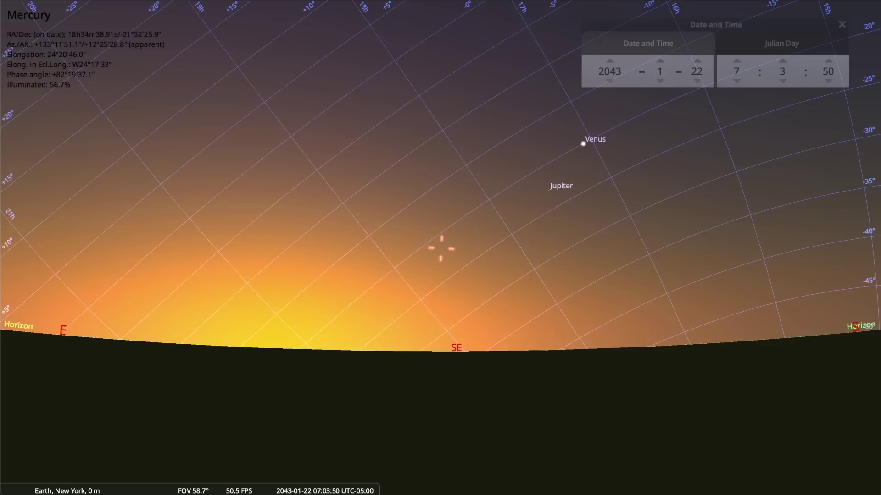
Hide and restore atmosphere and ground again while advancing four more days.
{"action": "key", "text": "a"}
{"action": "key", "text": "g"}
{"action": "key", "text": "equal"}
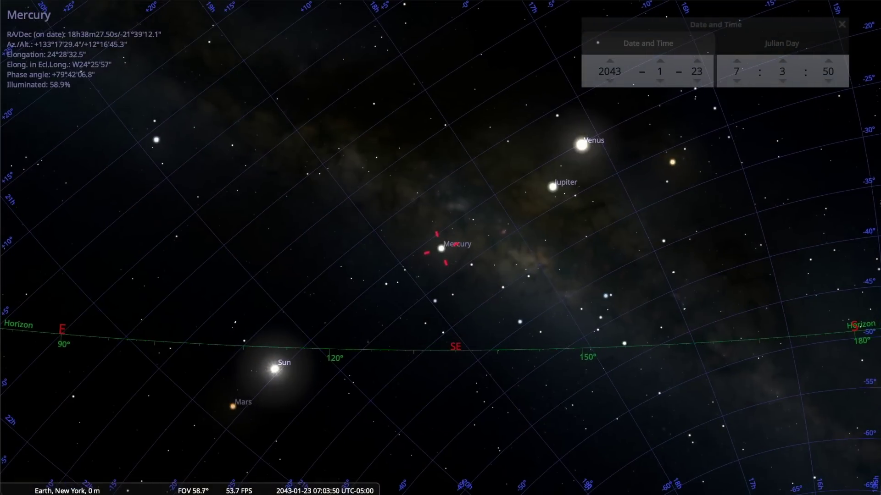
{"action": "key", "text": "equal"}
{"action": "key", "text": "equal"}
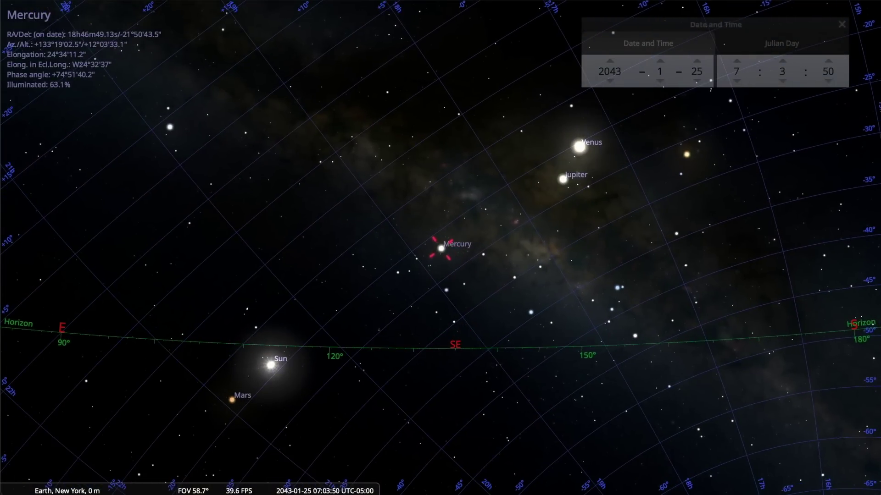
{"action": "key", "text": "a"}
{"action": "key", "text": "g"}
{"action": "key", "text": "equal"}
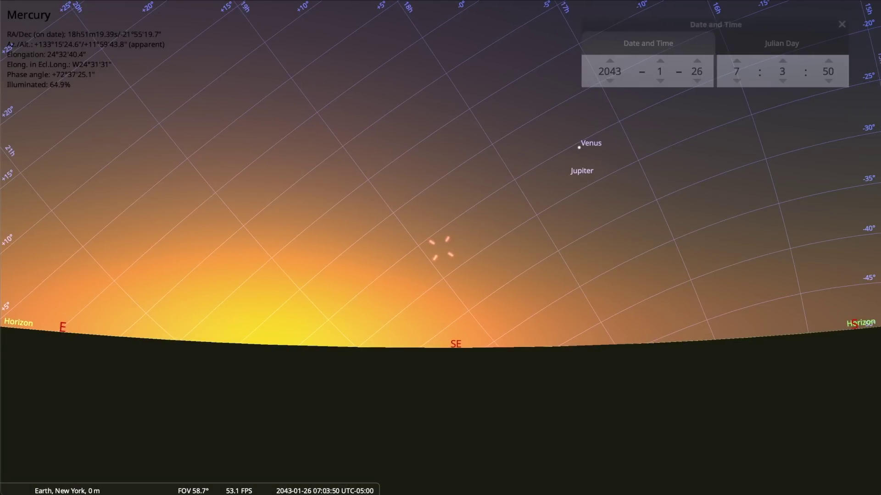
{"action": "key", "text": "equal"}
{"action": "key", "text": "equal"}
{"action": "key", "text": "equal"}
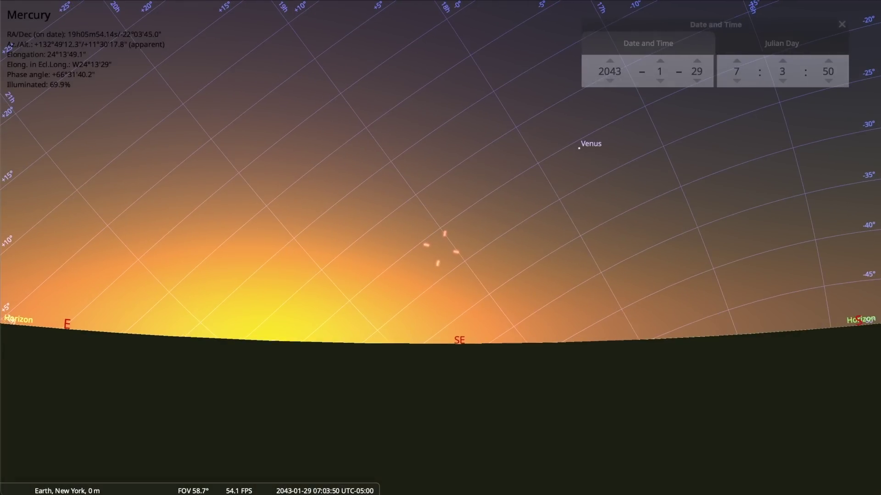
{"action": "key", "text": "equal"}
Toggle atmosphere and ground off and on while advancing to 10 February 2043, 07:03.
{"action": "key", "text": "equal"}
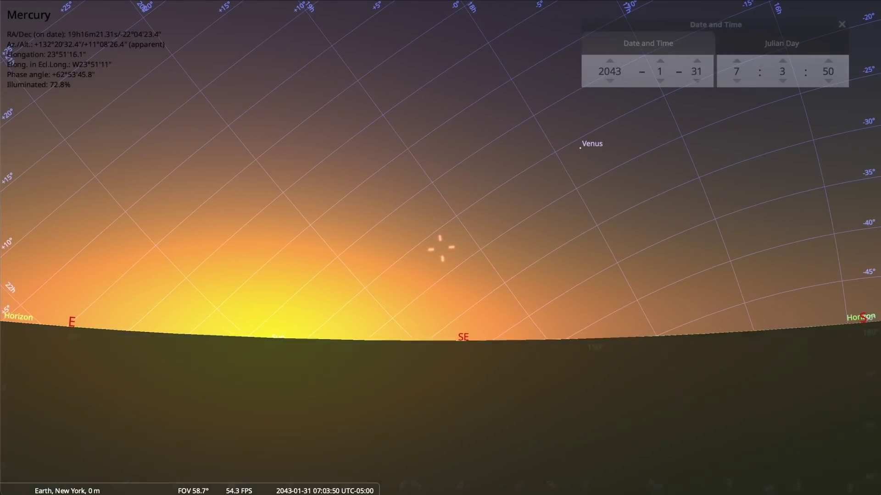
{"action": "key", "text": "a"}
{"action": "key", "text": "g"}
{"action": "key", "text": "equal"}
{"action": "key", "text": "equal"}
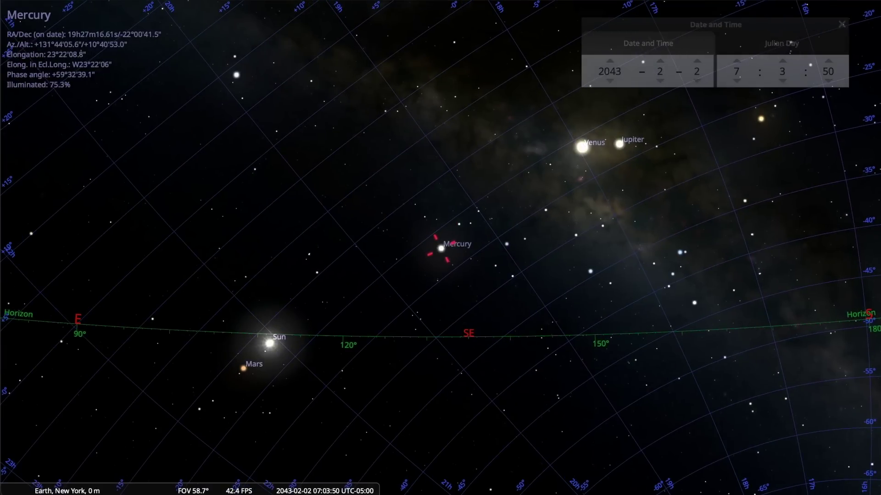
{"action": "key", "text": "equal"}
{"action": "key", "text": "equal"}
{"action": "key", "text": "equal"}
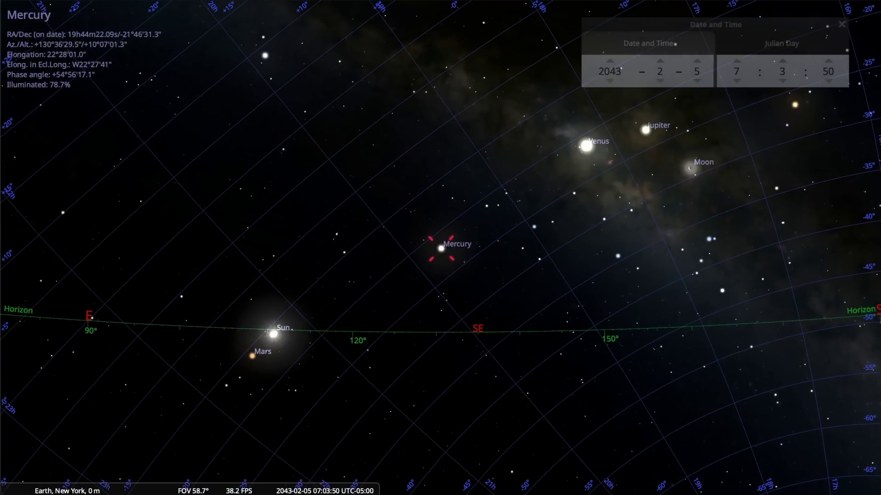
{"action": "key", "text": "equal"}
{"action": "key", "text": "equal"}
{"action": "key", "text": "a"}
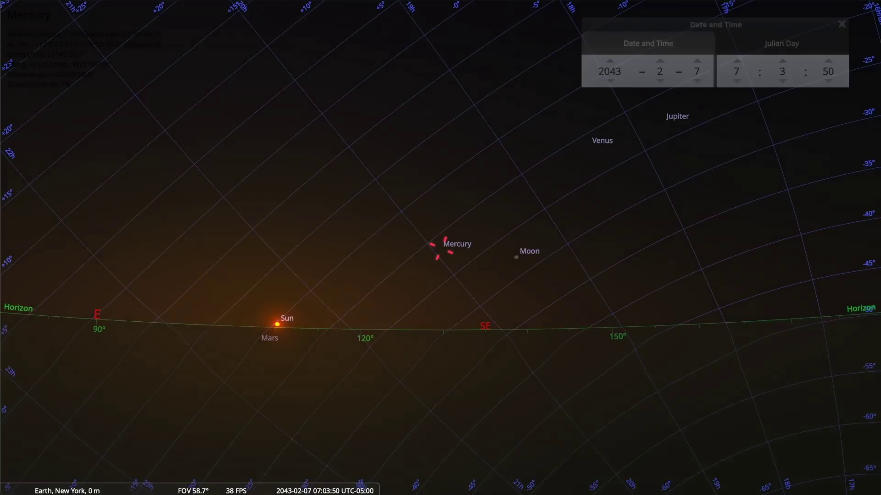
{"action": "key", "text": "g"}
{"action": "key", "text": "equal"}
{"action": "key", "text": "equal"}
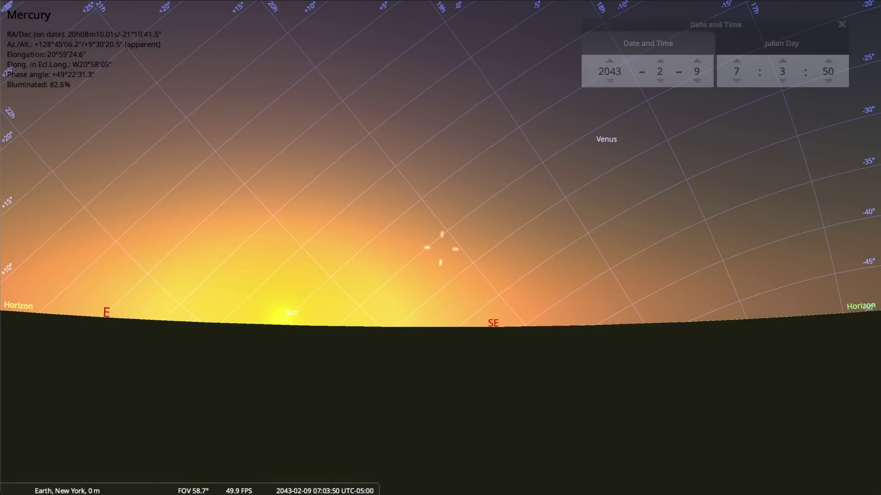
{"action": "key", "text": "equal"}
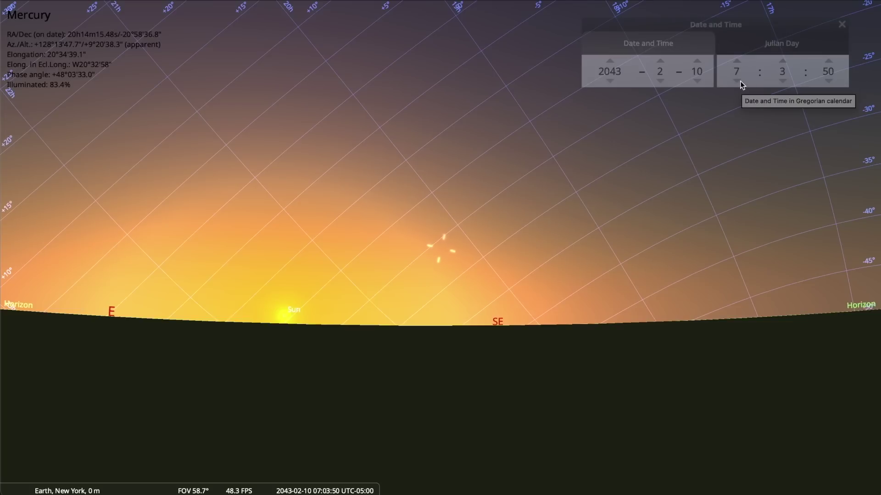
Move the clock back minute by minute to 06:40 and close the date/time window.
{"action": "left_click", "coordinate": [783, 80]}
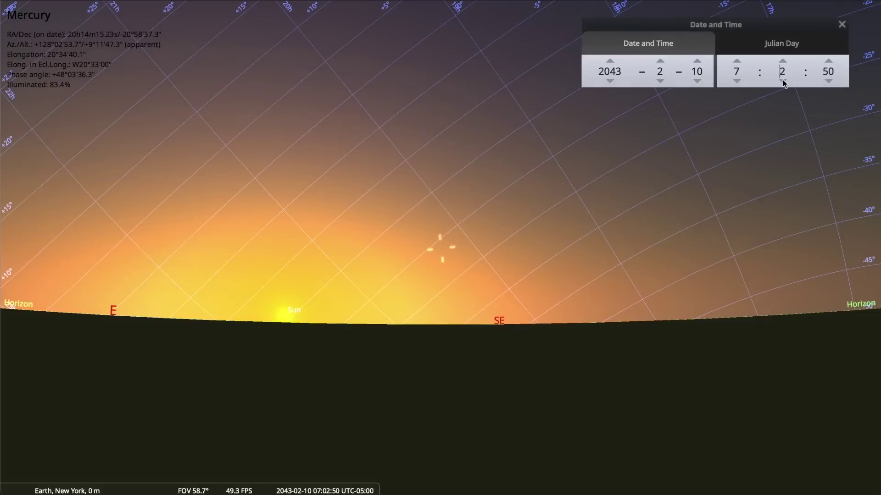
{"action": "left_click", "coordinate": [782, 81]}
{"action": "left_click", "coordinate": [783, 80]}
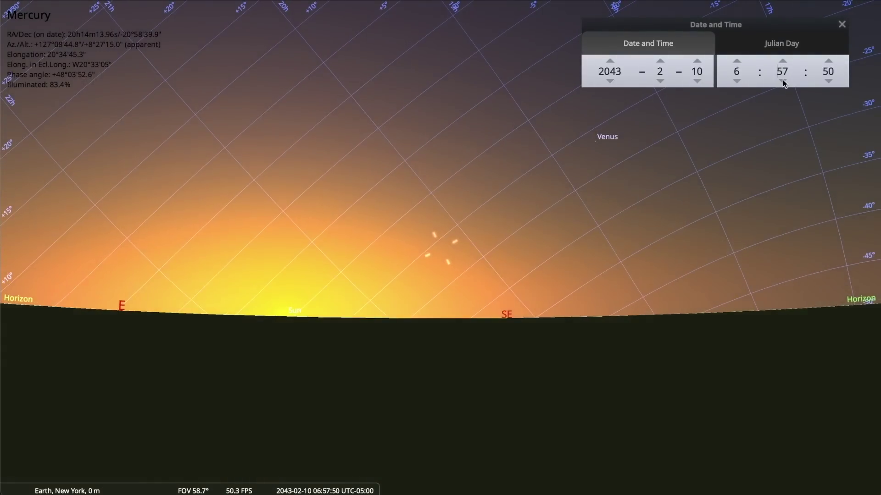
{"action": "double_click", "coordinate": [783, 81]}
{"action": "double_click", "coordinate": [782, 81]}
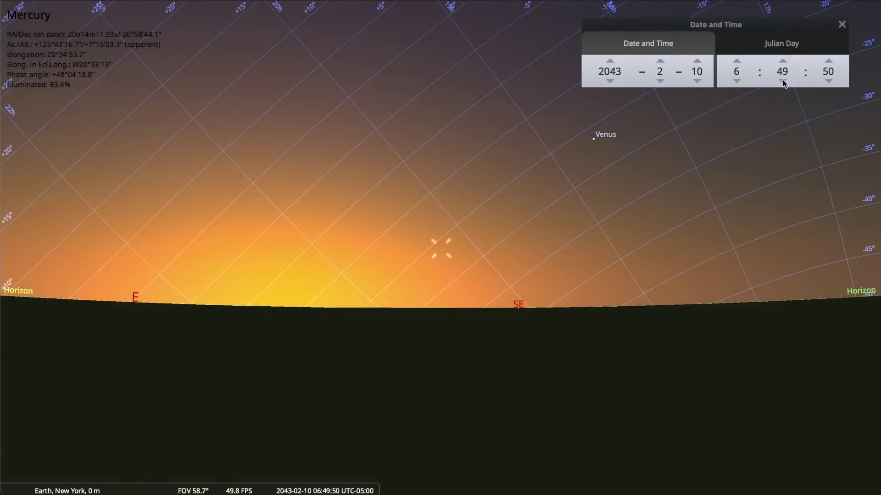
{"action": "double_click", "coordinate": [782, 81]}
{"action": "double_click", "coordinate": [782, 80]}
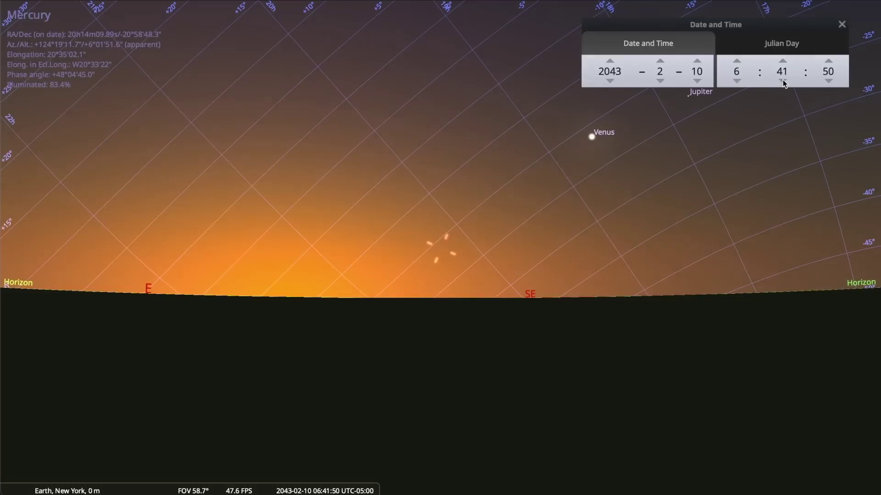
{"action": "left_click", "coordinate": [782, 80]}
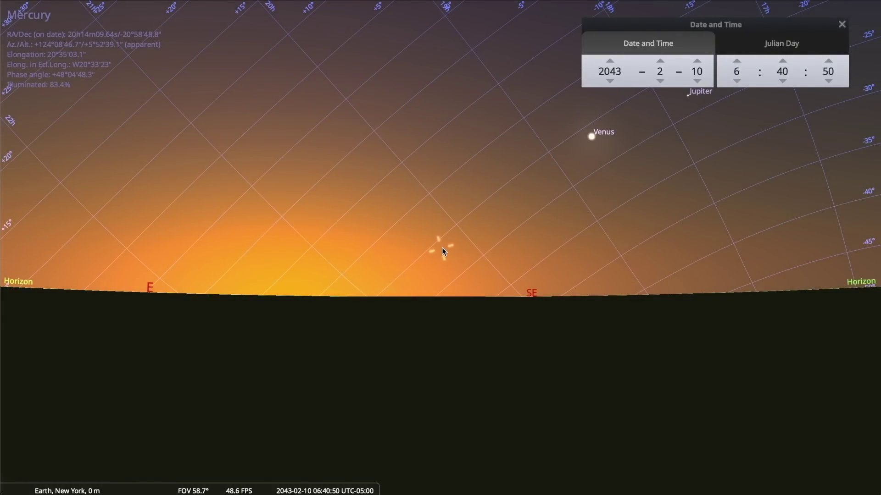
{"action": "key", "text": "F5"}
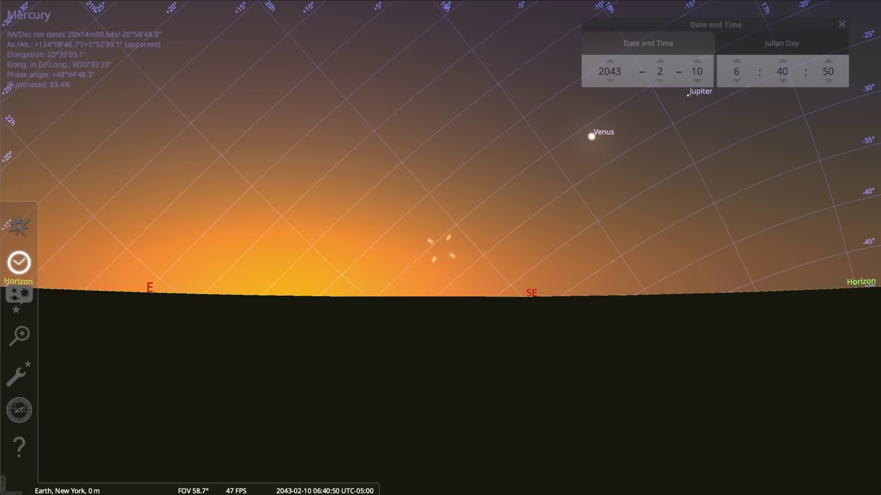
Advance several days with atmosphere and ground hidden, keeping Mercury centred.
{"action": "key", "text": "equal"}
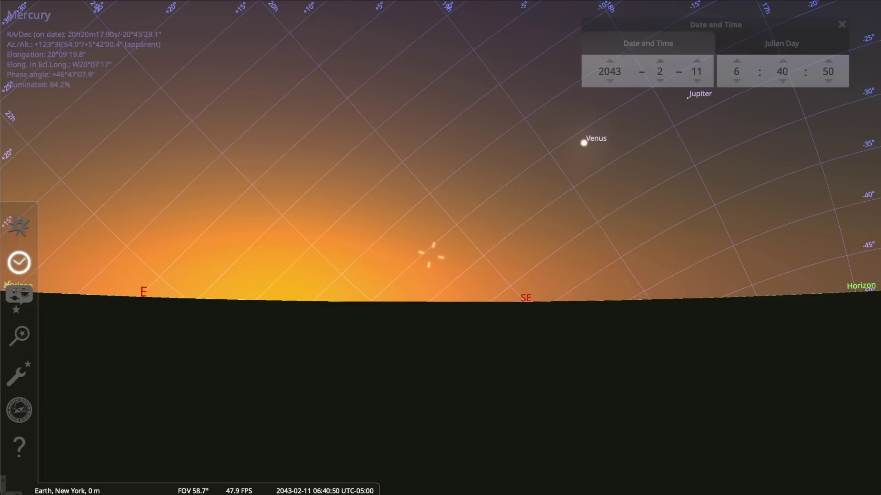
{"action": "key", "text": "equal"}
{"action": "key", "text": "equal"}
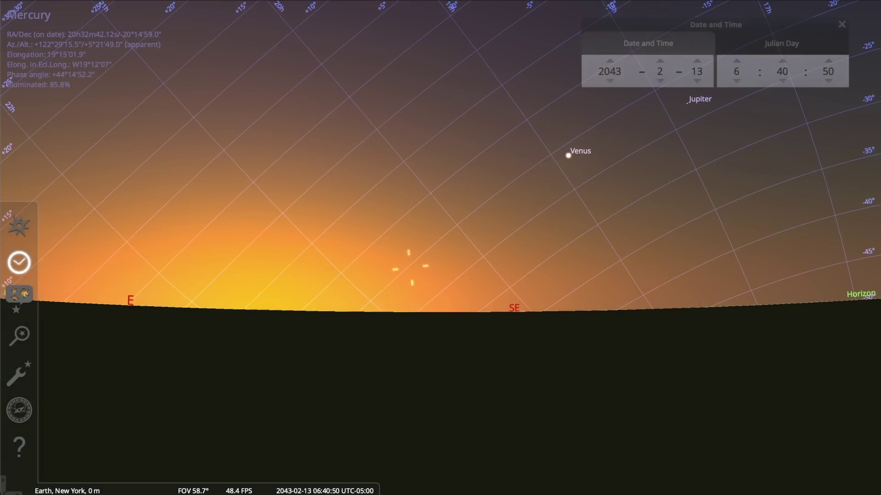
{"action": "key", "text": "a"}
{"action": "key", "text": "g"}
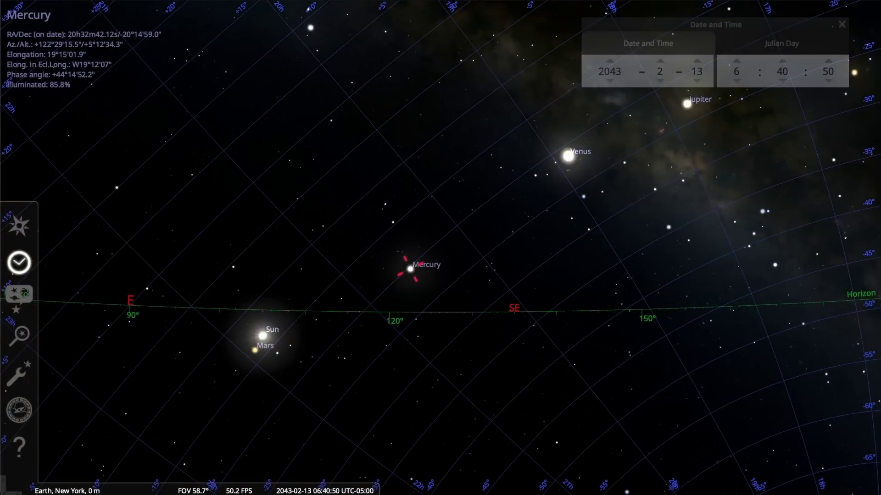
{"action": "key", "text": "equal"}
{"action": "key", "text": "equal"}
{"action": "key", "text": "equal"}
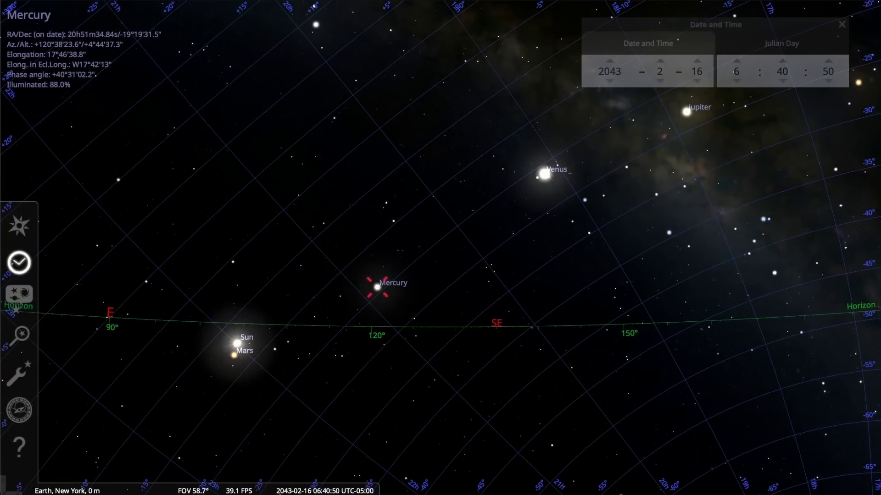
{"action": "key", "text": "equal"}
{"action": "key", "text": "space"}
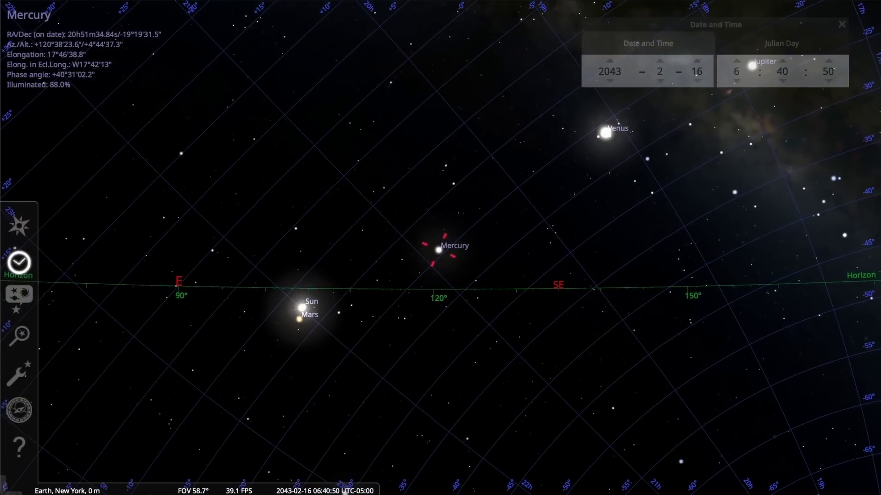
{"action": "key", "text": "equal"}
{"action": "key", "text": "equal"}
{"action": "key", "text": "equal"}
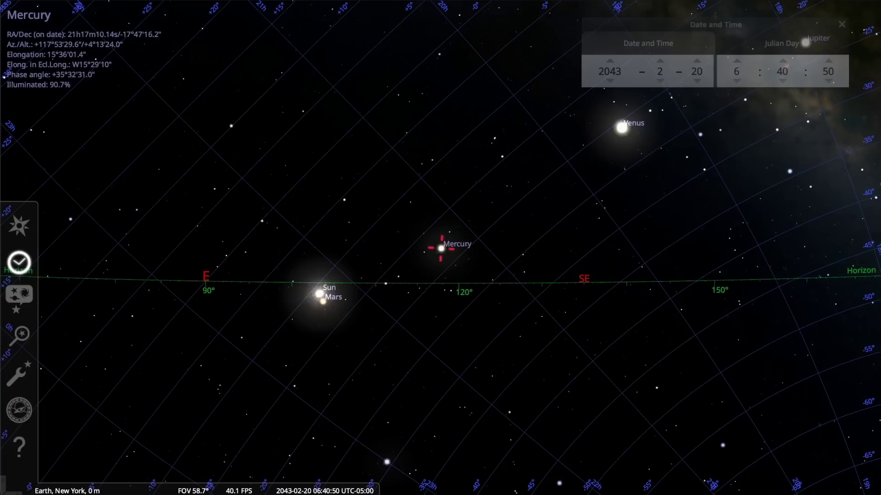
{"action": "key", "text": "equal"}
{"action": "key", "text": "equal"}
{"action": "key", "text": "equal"}
{"action": "key", "text": "equal"}
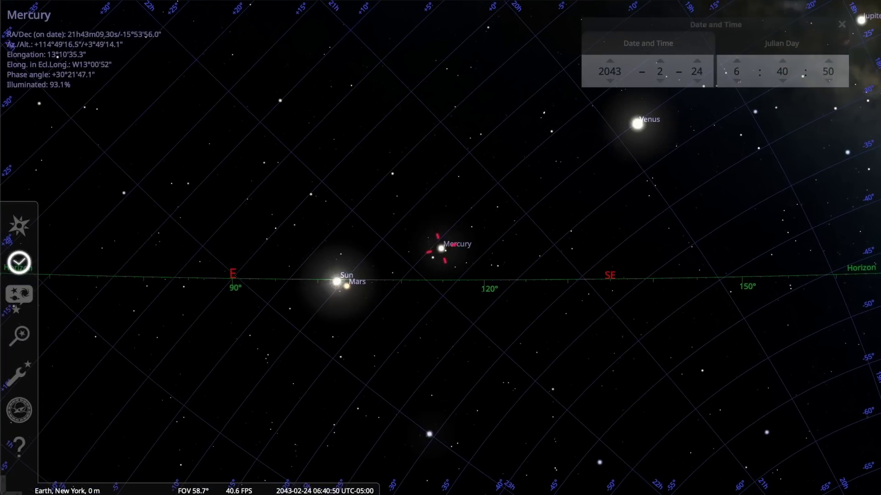
{"action": "key", "text": "equal"}
{"action": "key", "text": "equal"}
{"action": "key", "text": "equal"}
{"action": "key", "text": "equal"}
{"action": "key", "text": "equal"}
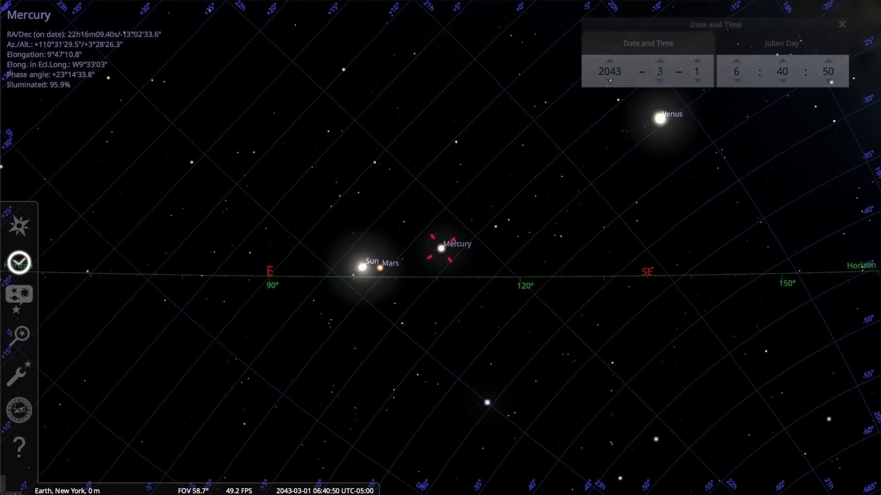
Step the date back four days.
{"action": "key", "text": "minus"}
{"action": "key", "text": "minus"}
{"action": "key", "text": "minus"}
{"action": "key", "text": "minus"}
{"action": "key", "text": "minus"}
{"action": "key", "text": "minus"}
{"action": "key", "text": "minus"}
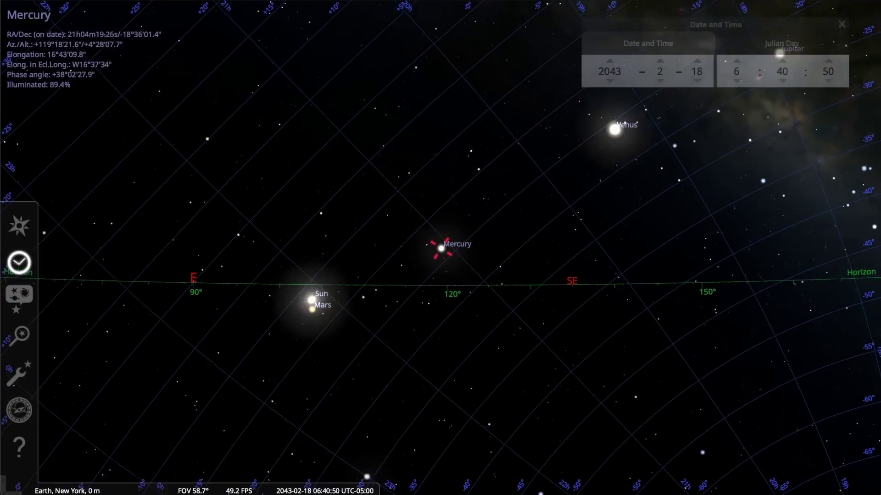
{"action": "key", "text": "minus"}
{"action": "key", "text": "minus"}
{"action": "key", "text": "minus"}
{"action": "key", "text": "minus"}
{"action": "key", "text": "minus"}
{"action": "key", "text": "minus"}
{"action": "key", "text": "minus"}
{"action": "key", "text": "minus"}
{"action": "key", "text": "minus"}
{"action": "key", "text": "minus"}
{"action": "key", "text": "minus"}
{"action": "key", "text": "minus"}
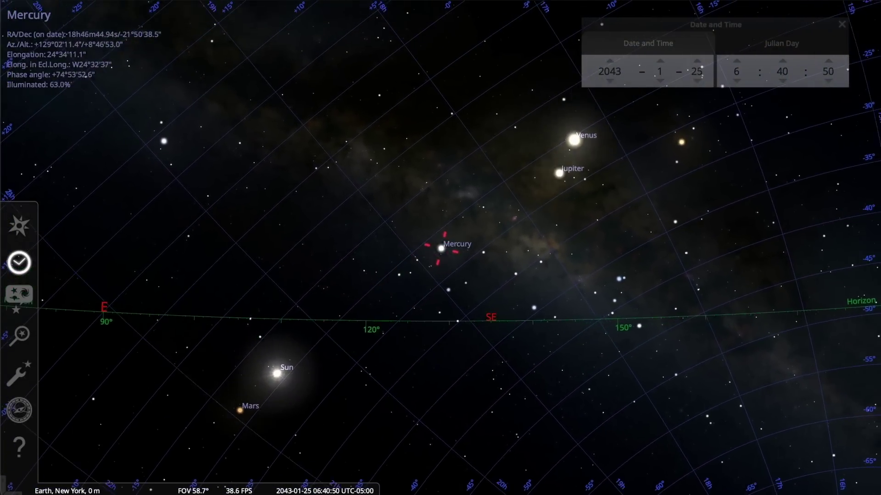
{"action": "key", "text": "minus"}
{"action": "key", "text": "minus"}
{"action": "key", "text": "minus"}
{"action": "key", "text": "minus"}
{"action": "key", "text": "minus"}
{"action": "key", "text": "minus"}
{"action": "key", "text": "minus"}
{"action": "key", "text": "minus"}
{"action": "key", "text": "minus"}
{"action": "key", "text": "minus"}
{"action": "key", "text": "minus"}
{"action": "key", "text": "minus"}
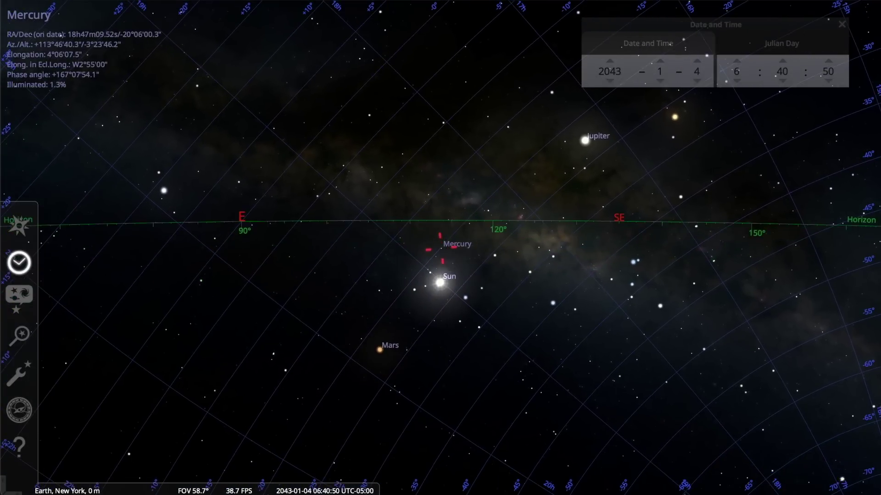
{"action": "key", "text": "minus"}
{"action": "key", "text": "minus"}
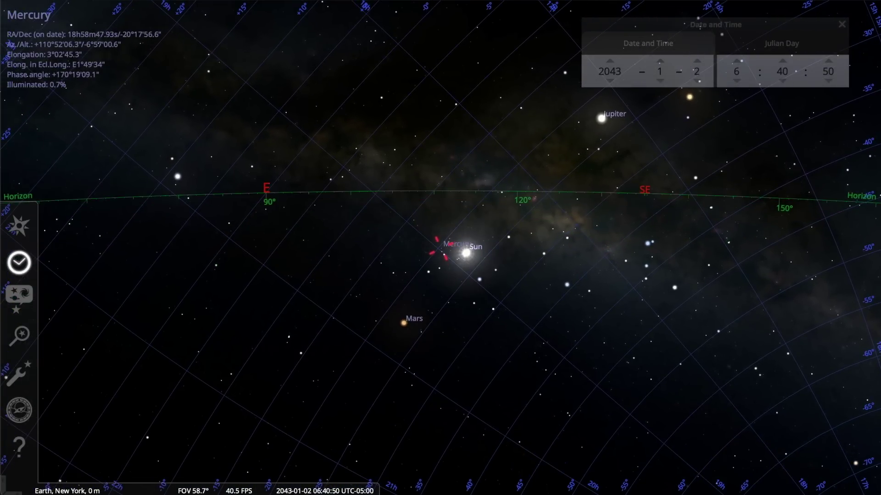
Advance Mercury day by day through late January into February 2043.
{"action": "key", "text": "equal"}
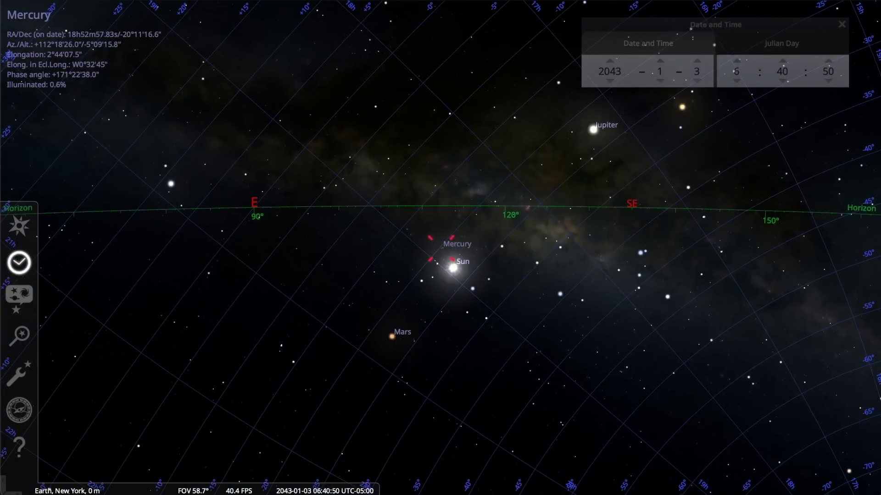
{"action": "key", "text": "equal"}
{"action": "key", "text": "equal"}
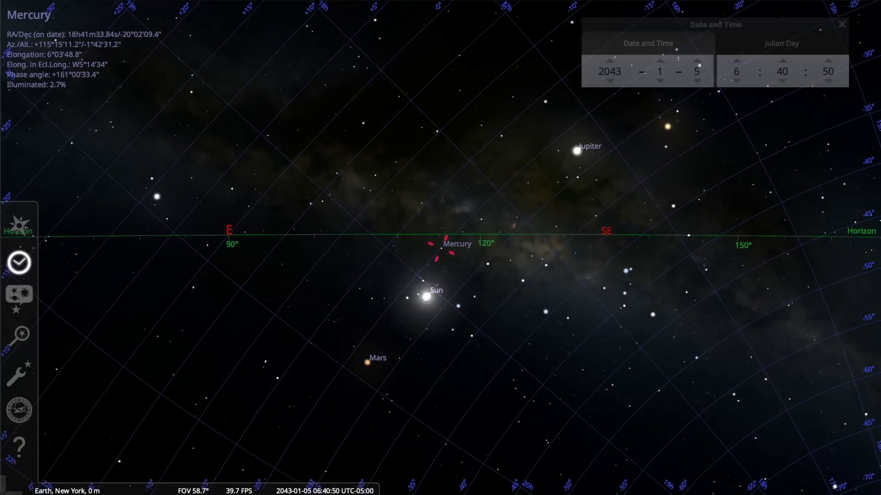
{"action": "key", "text": "equal"}
{"action": "key", "text": "equal"}
{"action": "key", "text": "equal"}
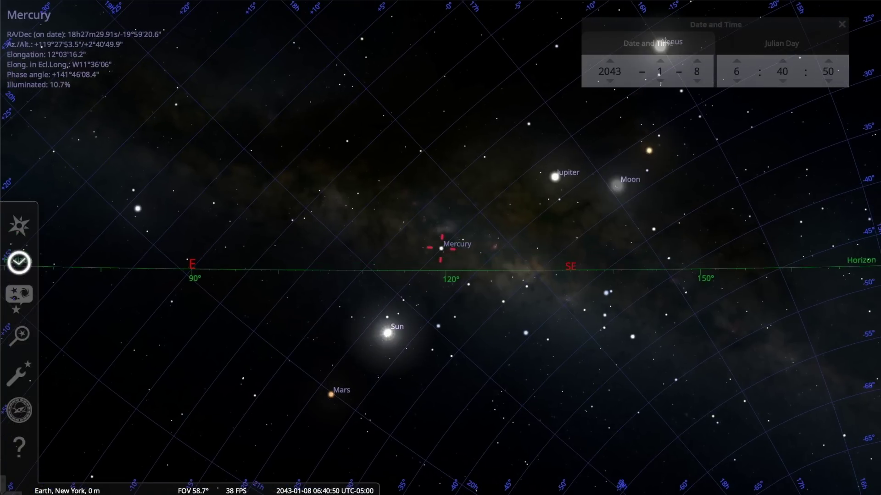
{"action": "key", "text": "equal"}
{"action": "key", "text": "equal"}
{"action": "key", "text": "equal"}
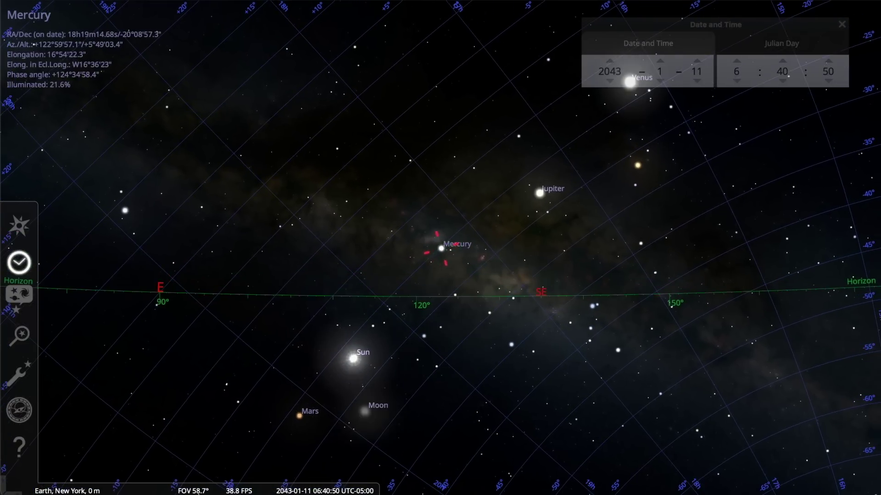
{"action": "key", "text": "equal"}
{"action": "key", "text": "equal"}
{"action": "key", "text": "equal"}
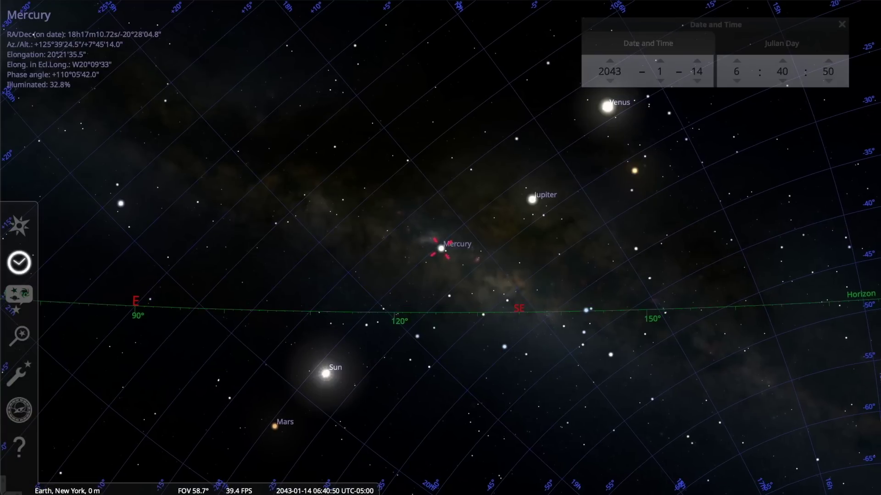
{"action": "key", "text": "equal"}
{"action": "key", "text": "equal"}
{"action": "key", "text": "equal"}
{"action": "key", "text": "equal"}
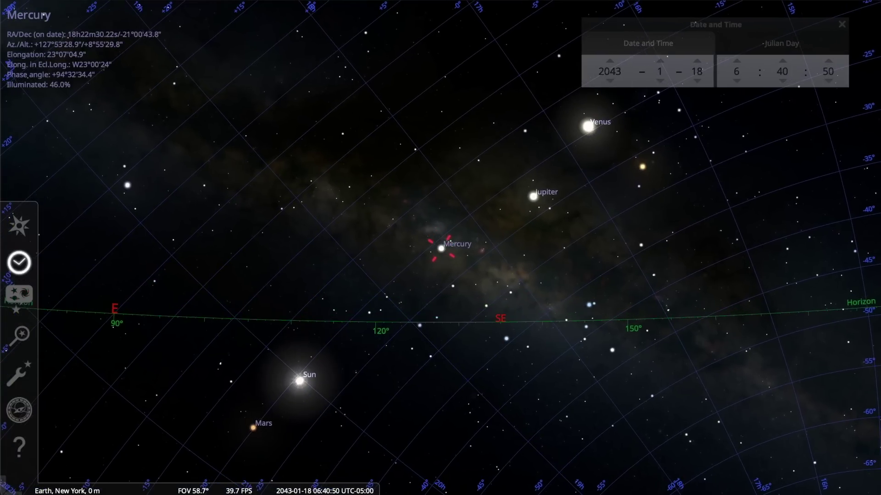
{"action": "key", "text": "equal"}
{"action": "key", "text": "equal"}
{"action": "key", "text": "equal"}
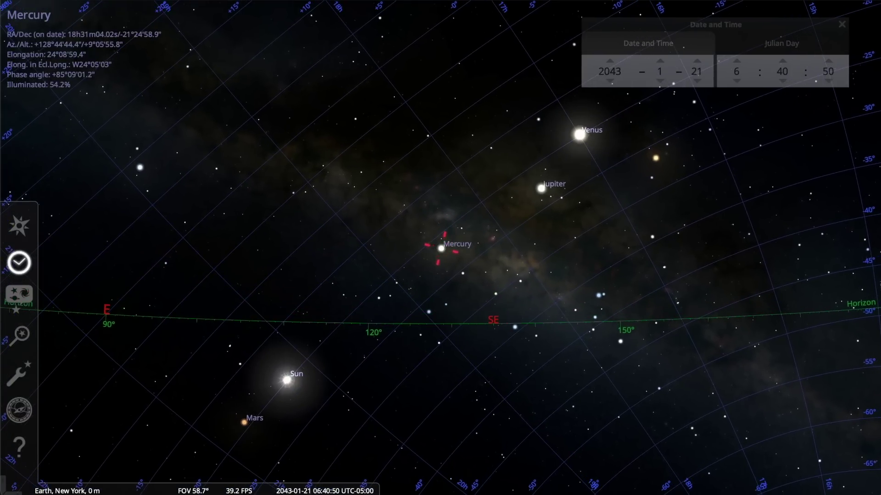
{"action": "key", "text": "equal"}
{"action": "key", "text": "equal"}
{"action": "key", "text": "equal"}
{"action": "key", "text": "equal"}
{"action": "key", "text": "equal"}
{"action": "key", "text": "equal"}
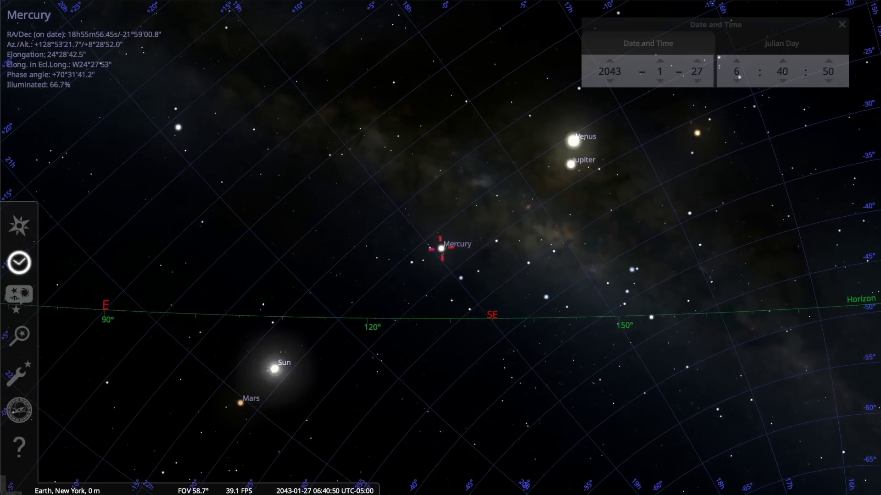
{"action": "key", "text": "equal"}
{"action": "key", "text": "equal"}
{"action": "key", "text": "equal"}
{"action": "key", "text": "equal"}
{"action": "key", "text": "equal"}
{"action": "key", "text": "equal"}
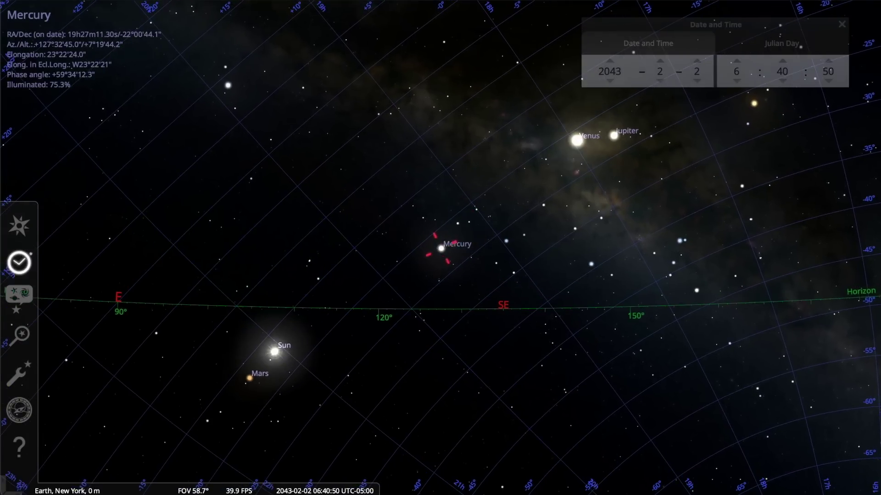
{"action": "key", "text": "equal"}
{"action": "key", "text": "equal"}
{"action": "key", "text": "equal"}
{"action": "key", "text": "equal"}
{"action": "key", "text": "equal"}
{"action": "key", "text": "equal"}
{"action": "key", "text": "equal"}
{"action": "key", "text": "equal"}
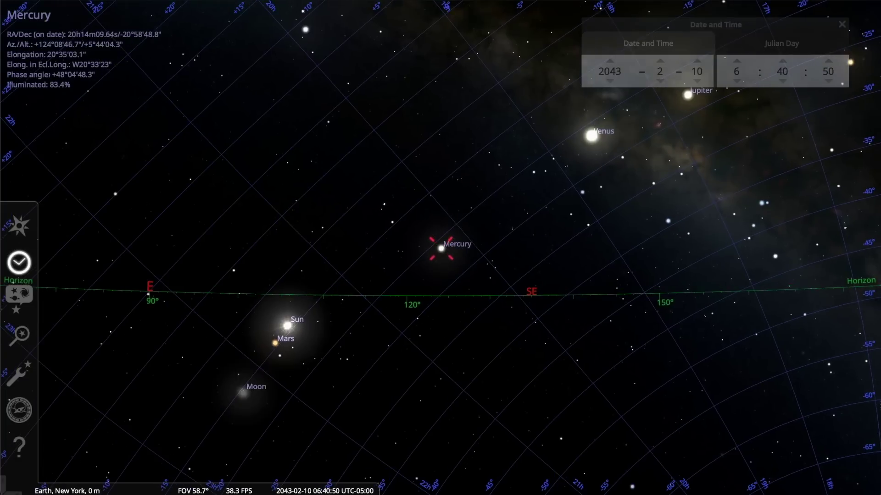
{"action": "key", "text": "equal"}
{"action": "key", "text": "equal"}
{"action": "key", "text": "equal"}
{"action": "key", "text": "equal"}
{"action": "key", "text": "equal"}
{"action": "key", "text": "equal"}
{"action": "key", "text": "equal"}
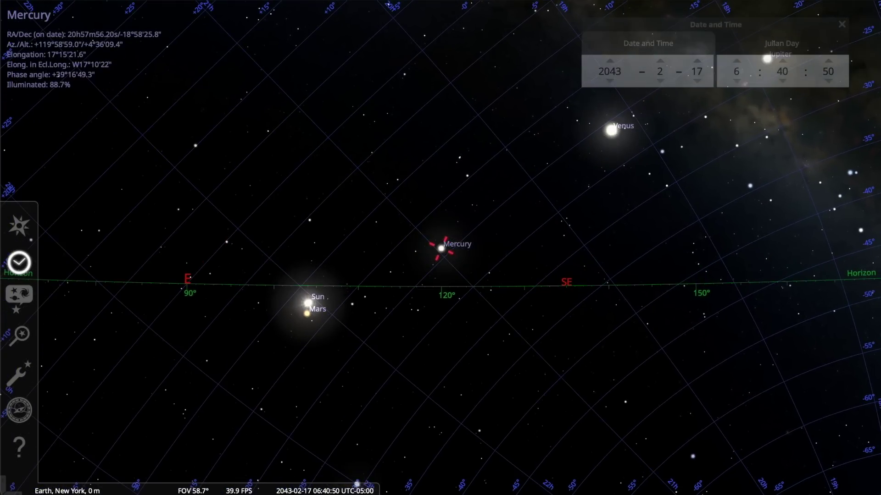
{"action": "key", "text": "equal"}
{"action": "key", "text": "equal"}
{"action": "key", "text": "equal"}
{"action": "key", "text": "equal"}
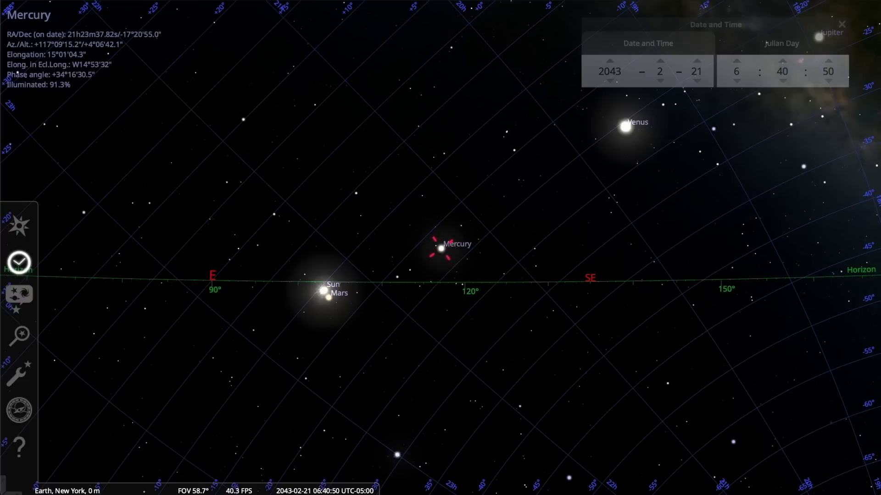
Return to 6 January 2043 and show the twilight atmosphere and ground.
{"action": "key", "text": "minus"}
{"action": "key", "text": "minus"}
{"action": "key", "text": "minus"}
{"action": "key", "text": "minus"}
{"action": "key", "text": "minus"}
{"action": "key", "text": "minus"}
{"action": "key", "text": "minus"}
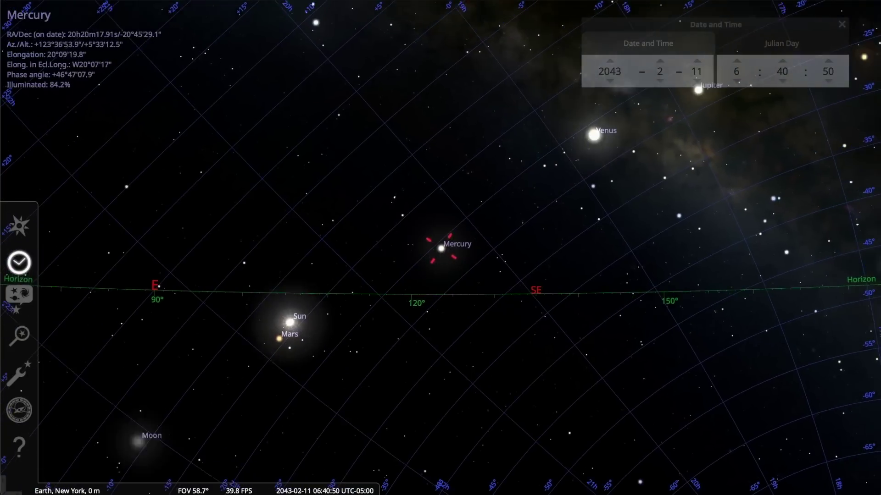
{"action": "key", "text": "minus"}
{"action": "key", "text": "minus"}
{"action": "key", "text": "minus"}
{"action": "key", "text": "minus"}
{"action": "key", "text": "minus"}
{"action": "key", "text": "minus"}
{"action": "key", "text": "minus"}
{"action": "key", "text": "minus"}
{"action": "key", "text": "minus"}
{"action": "key", "text": "minus"}
{"action": "key", "text": "minus"}
{"action": "key", "text": "minus"}
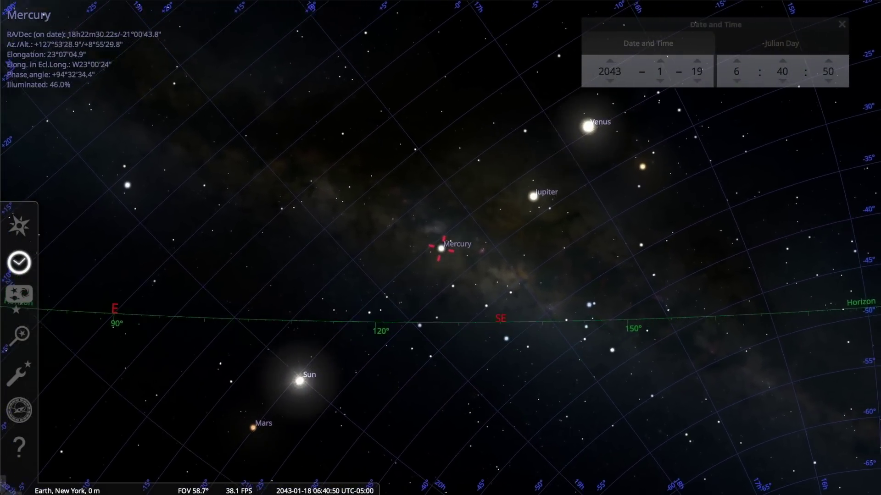
{"action": "key", "text": "minus"}
{"action": "key", "text": "minus"}
{"action": "key", "text": "minus"}
{"action": "key", "text": "minus"}
{"action": "key", "text": "minus"}
{"action": "key", "text": "minus"}
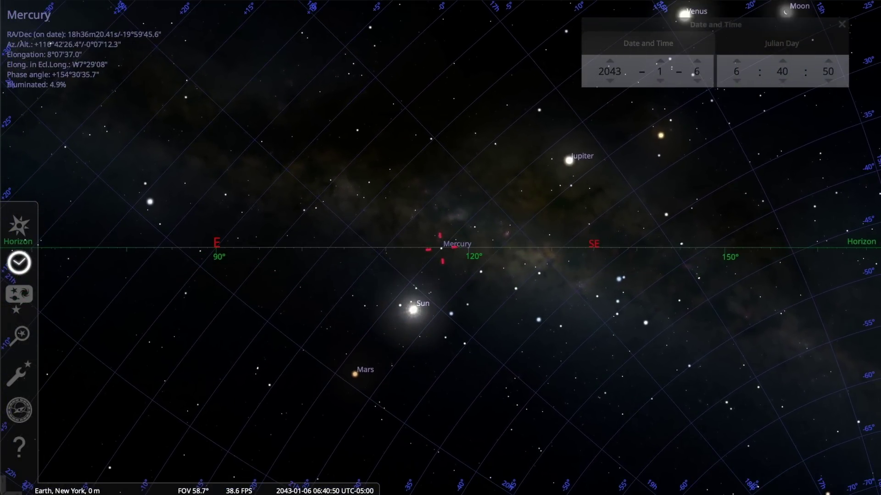
{"action": "key", "text": "a"}
{"action": "key", "text": "g"}
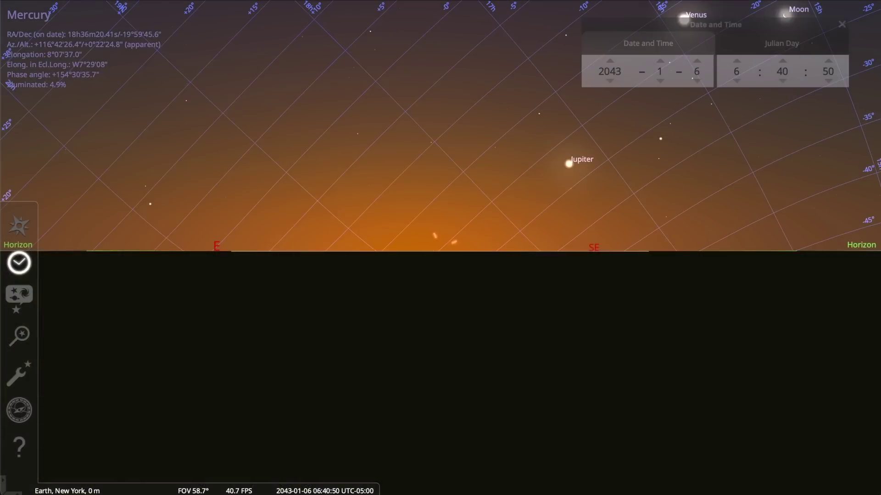
Advance the date through late January to mid-February 2043 as Mercury rises into the glow.
{"action": "key", "text": "equal"}
{"action": "key", "text": "equal"}
{"action": "key", "text": "equal"}
{"action": "key", "text": "equal"}
{"action": "key", "text": "equal"}
{"action": "key", "text": "equal"}
{"action": "key", "text": "equal"}
{"action": "key", "text": "equal"}
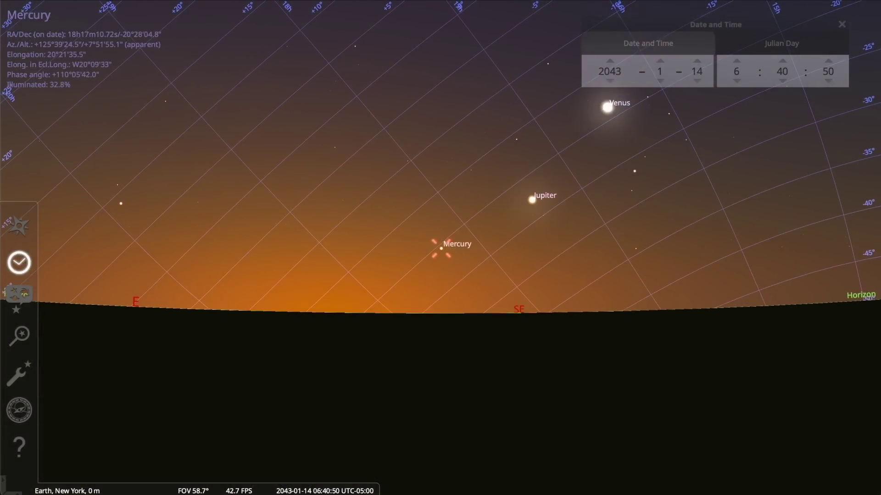
{"action": "key", "text": "equal"}
{"action": "key", "text": "equal"}
{"action": "key", "text": "equal"}
{"action": "key", "text": "equal"}
{"action": "key", "text": "equal"}
{"action": "key", "text": "equal"}
{"action": "key", "text": "equal"}
{"action": "key", "text": "equal"}
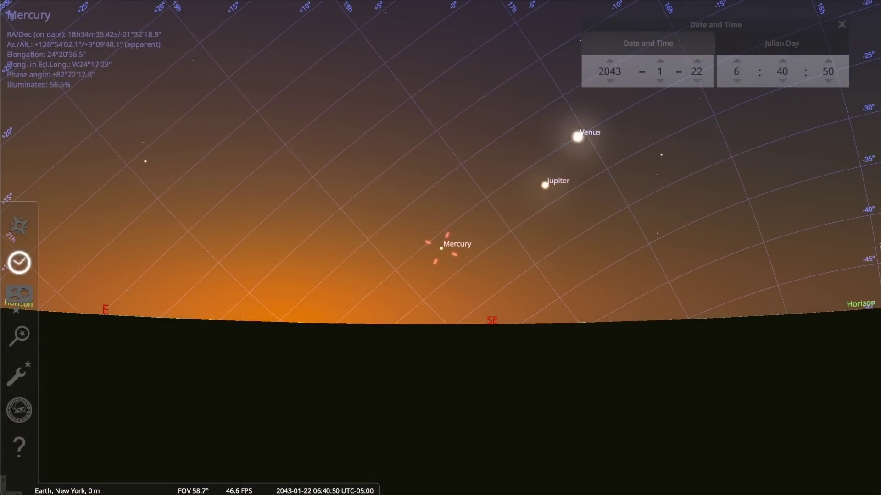
{"action": "key", "text": "equal"}
{"action": "key", "text": "equal"}
{"action": "key", "text": "equal"}
{"action": "key", "text": "equal"}
{"action": "key", "text": "equal"}
{"action": "key", "text": "equal"}
{"action": "key", "text": "equal"}
{"action": "key", "text": "equal"}
{"action": "key", "text": "equal"}
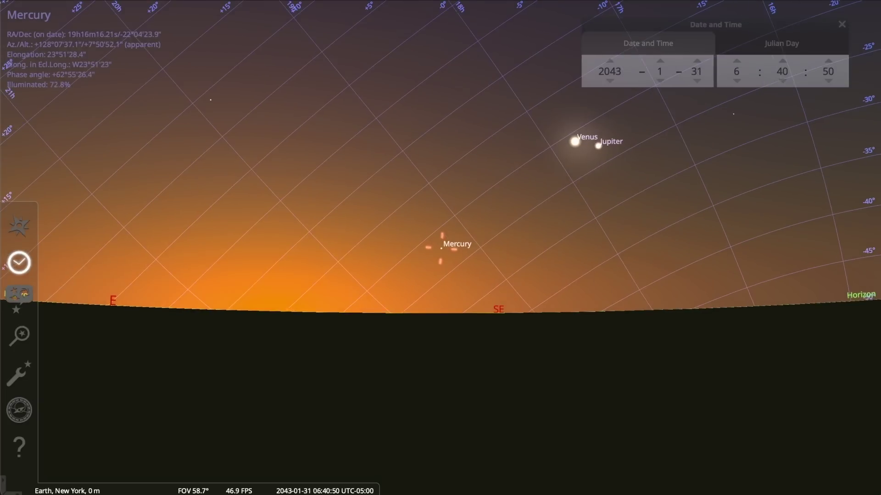
{"action": "key", "text": "equal"}
{"action": "key", "text": "equal"}
{"action": "key", "text": "equal"}
{"action": "key", "text": "equal"}
{"action": "key", "text": "equal"}
{"action": "key", "text": "equal"}
{"action": "key", "text": "equal"}
{"action": "key", "text": "equal"}
{"action": "key", "text": "equal"}
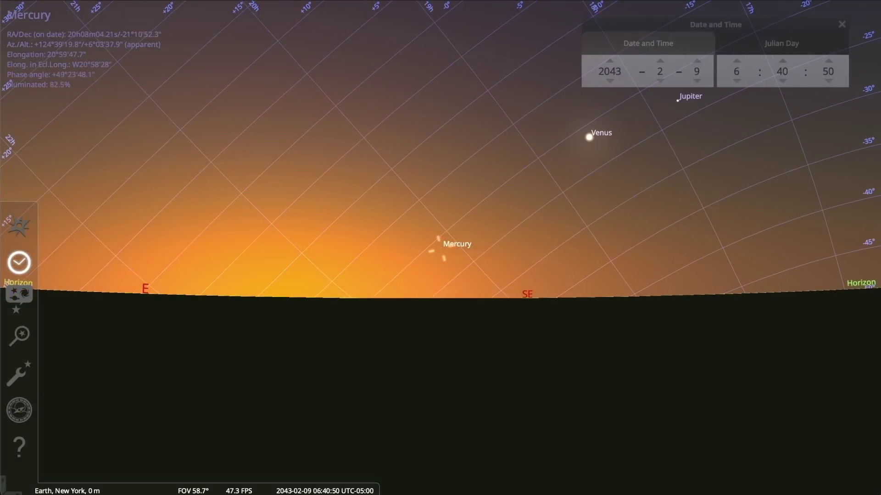
{"action": "key", "text": "equal"}
{"action": "key", "text": "equal"}
{"action": "key", "text": "equal"}
{"action": "key", "text": "equal"}
{"action": "key", "text": "equal"}
{"action": "key", "text": "equal"}
{"action": "key", "text": "equal"}
{"action": "key", "text": "equal"}
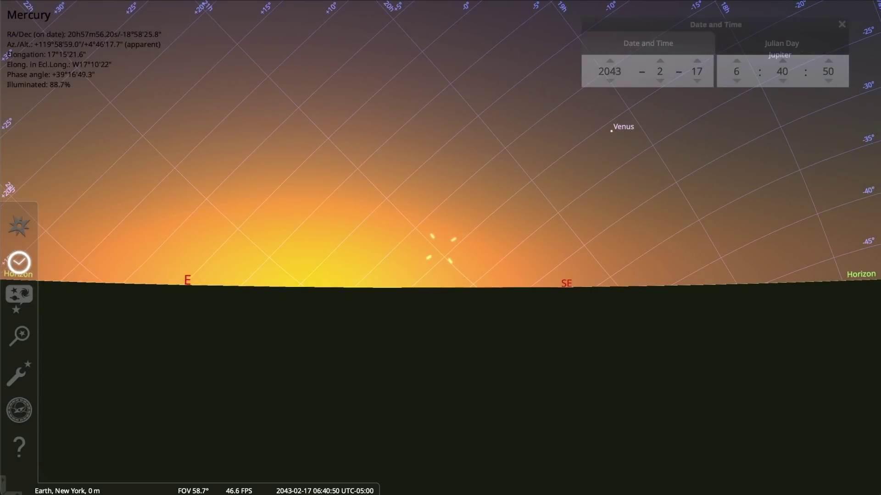
{"action": "key", "text": "equal"}
{"action": "key", "text": "equal"}
{"action": "key", "text": "equal"}
{"action": "key", "text": "equal"}
{"action": "key", "text": "equal"}
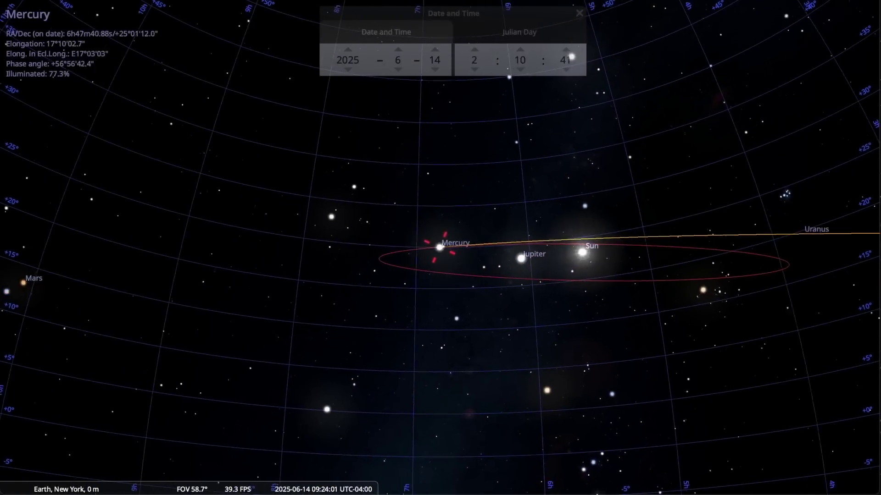
Run time forward from mid-2025 while Mercury's trail traces its looping path.
{"action": "key", "text": "equal"}
{"action": "key", "text": "equal"}
{"action": "key", "text": "equal"}
{"action": "key", "text": "equal"}
{"action": "key", "text": "equal"}
{"action": "key", "text": "equal"}
{"action": "key", "text": "equal"}
{"action": "key", "text": "equal"}
{"action": "key", "text": "equal"}
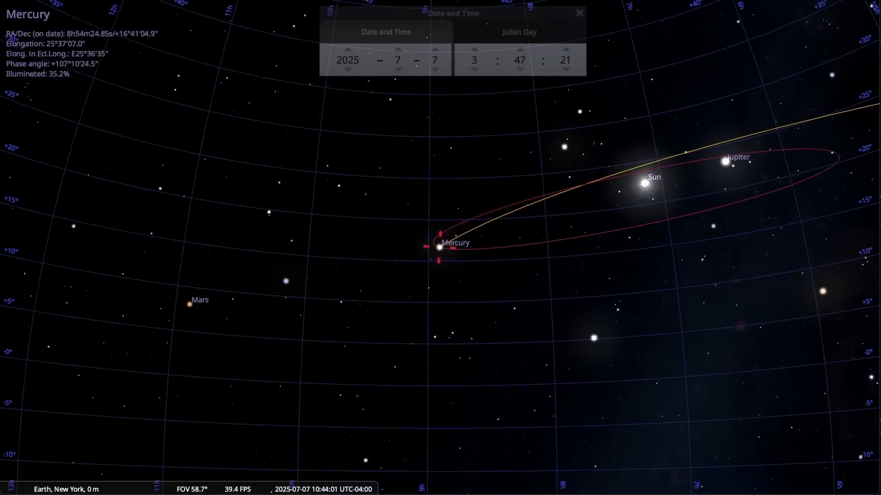
{"action": "key", "text": "equal"}
{"action": "key", "text": "equal"}
{"action": "key", "text": "equal"}
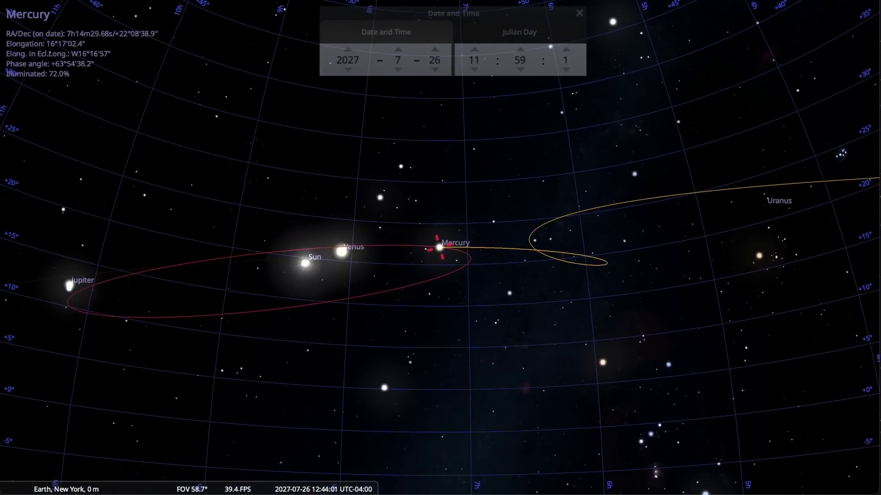
Centre on Venus, slow time once it reaches October 2028, then centre on Mars.
{"action": "left_click", "coordinate": [352, 256]}
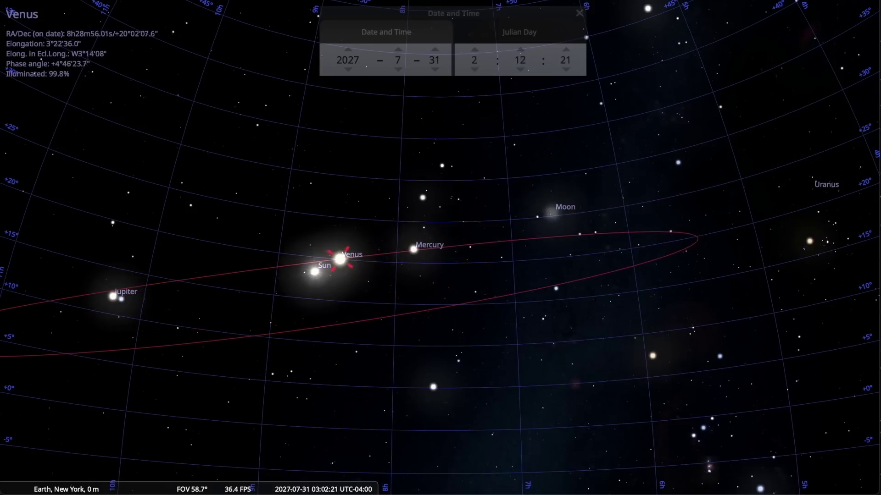
{"action": "key", "text": "space"}
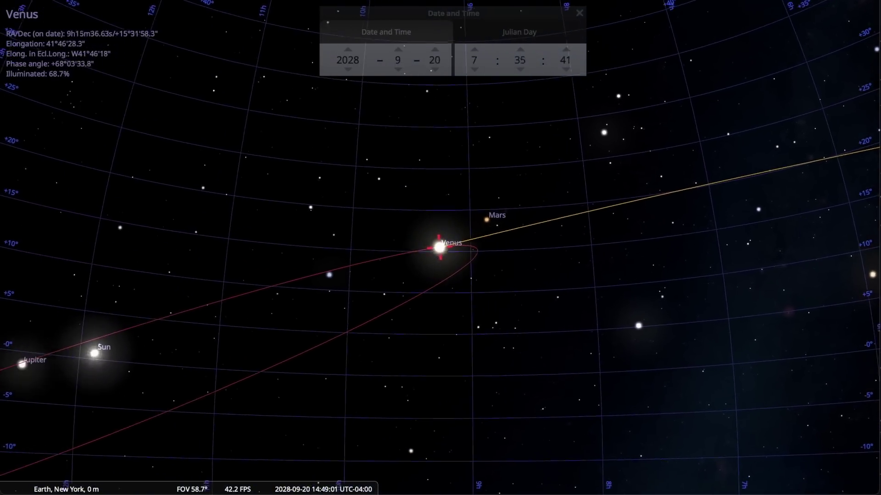
{"action": "key", "text": "j"}
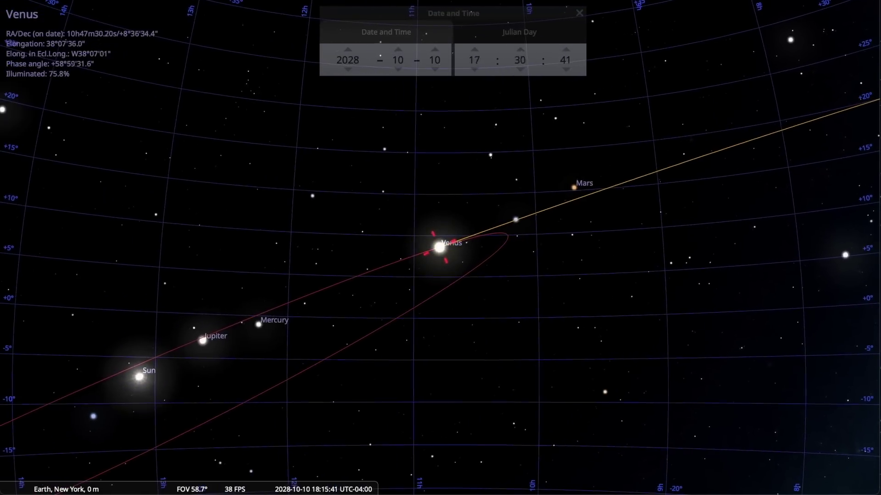
{"action": "left_click", "coordinate": [582, 183]}
{"action": "key", "text": "space"}
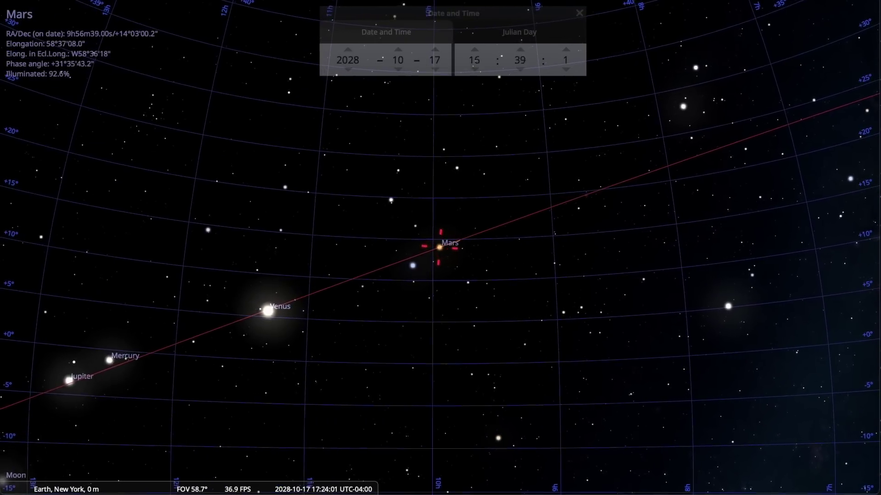
Speed up time with planet trails on so Mars' path traces to November 2031, then select Jupiter.
{"action": "key", "text": "l"}
{"action": "key", "text": "shift+t"}
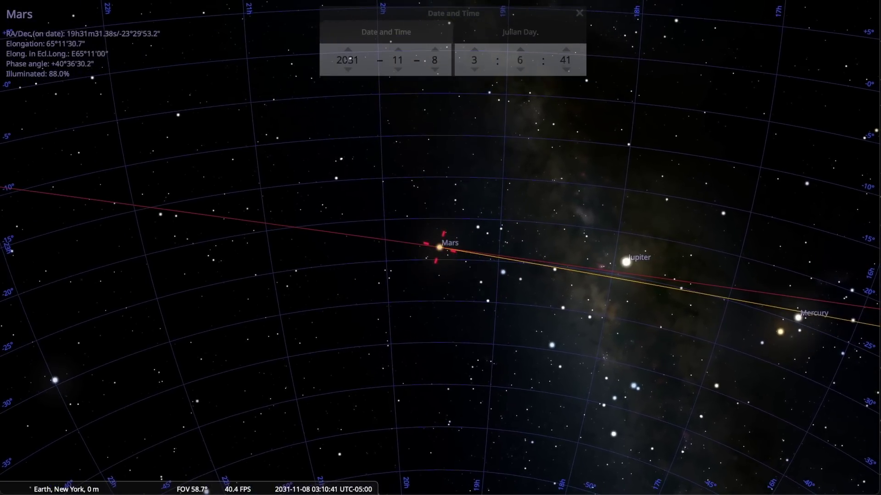
{"action": "left_click", "coordinate": [629, 263]}
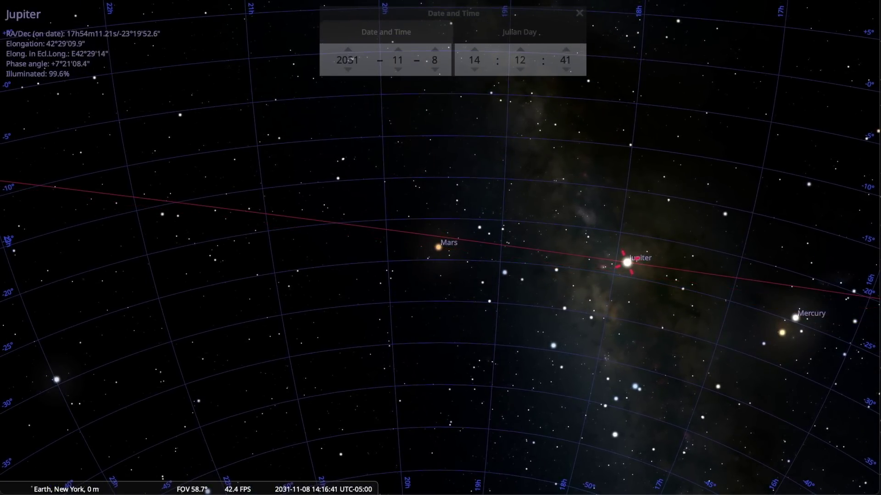
Centre and track Jupiter so its ecliptic trail draws through April 2036.
{"action": "key", "text": "space"}
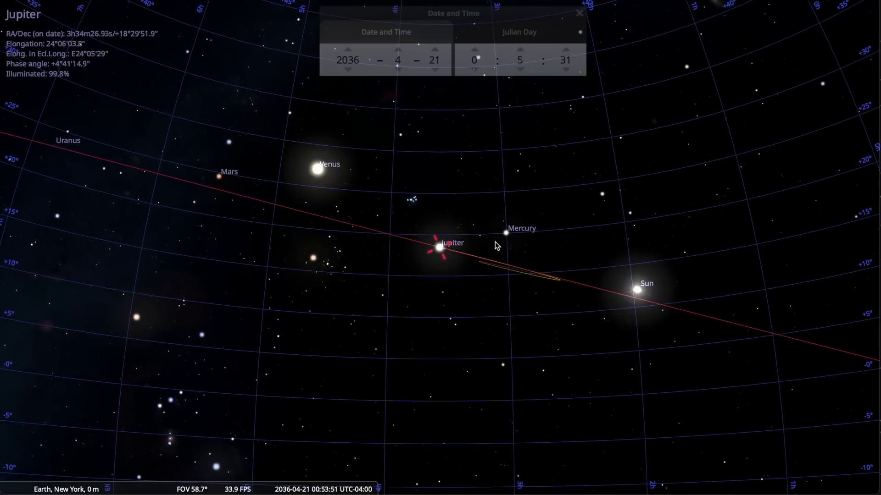
Select and centre Mercury so its trail loops around the Sun.
{"action": "left_click", "coordinate": [506, 233]}
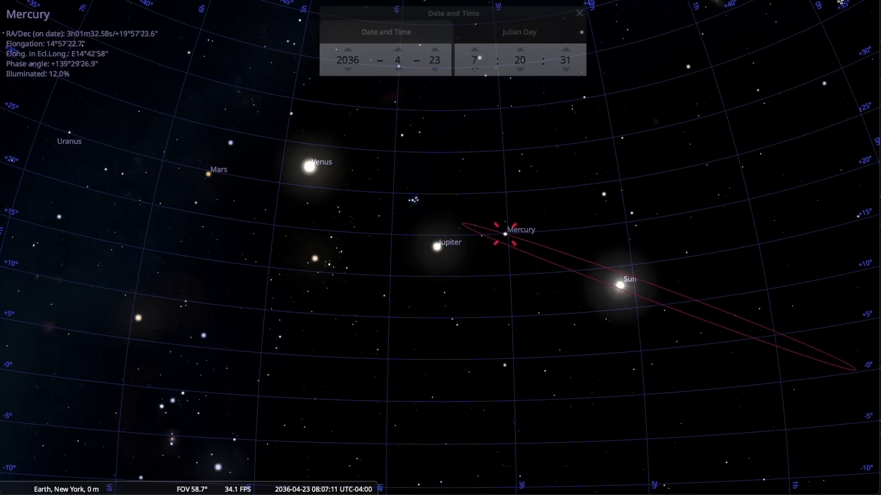
{"action": "key", "text": "space"}
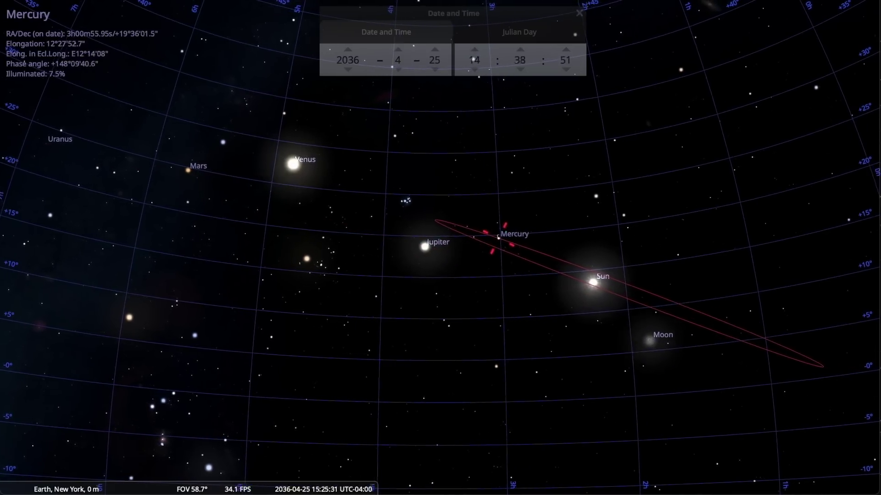